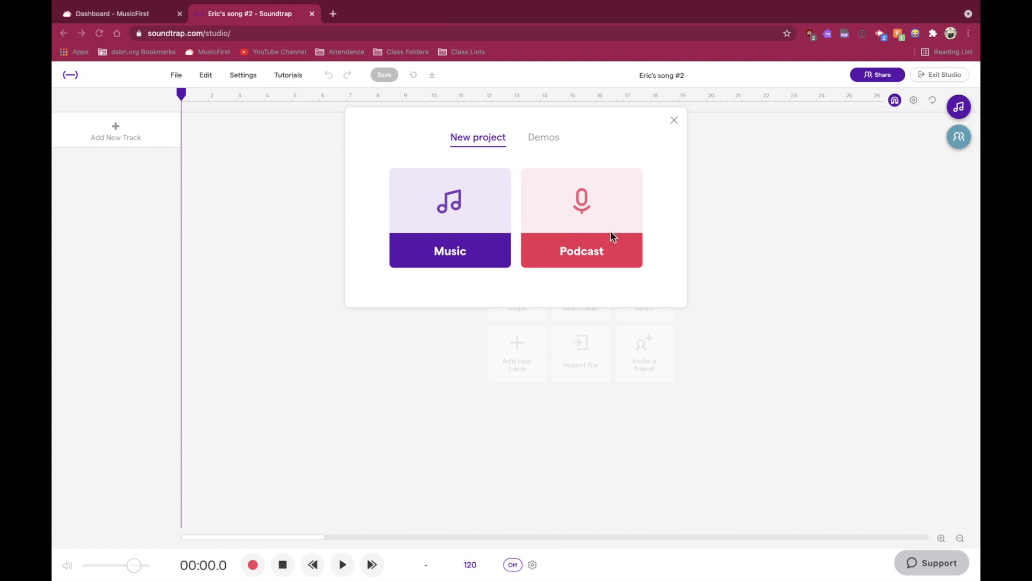
Create a new music project and import "y2mate.com - Baby Shark Instrumental.mp3" from the Downloads folder as its first track.
left_click(438, 225)
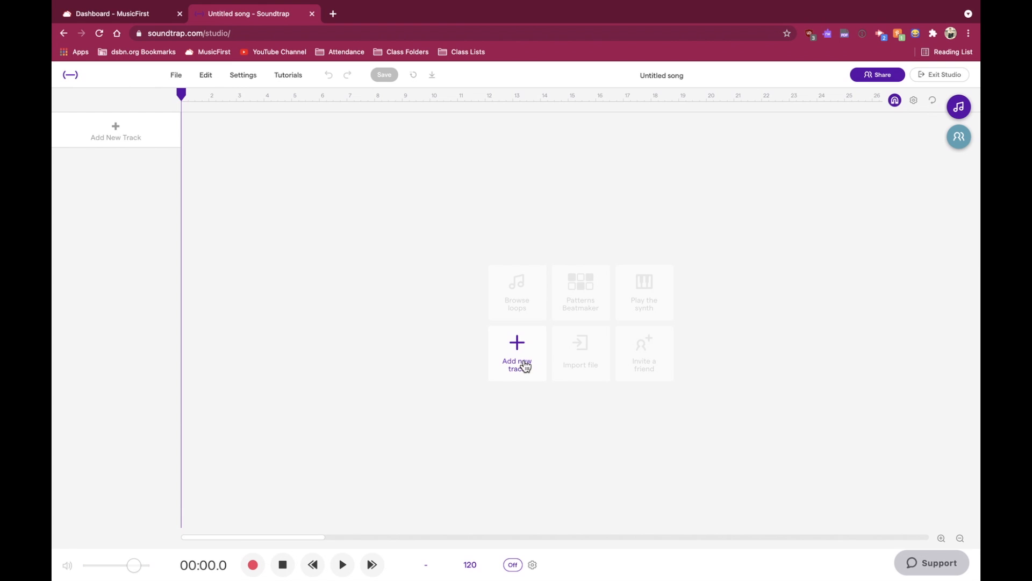
left_click(516, 342)
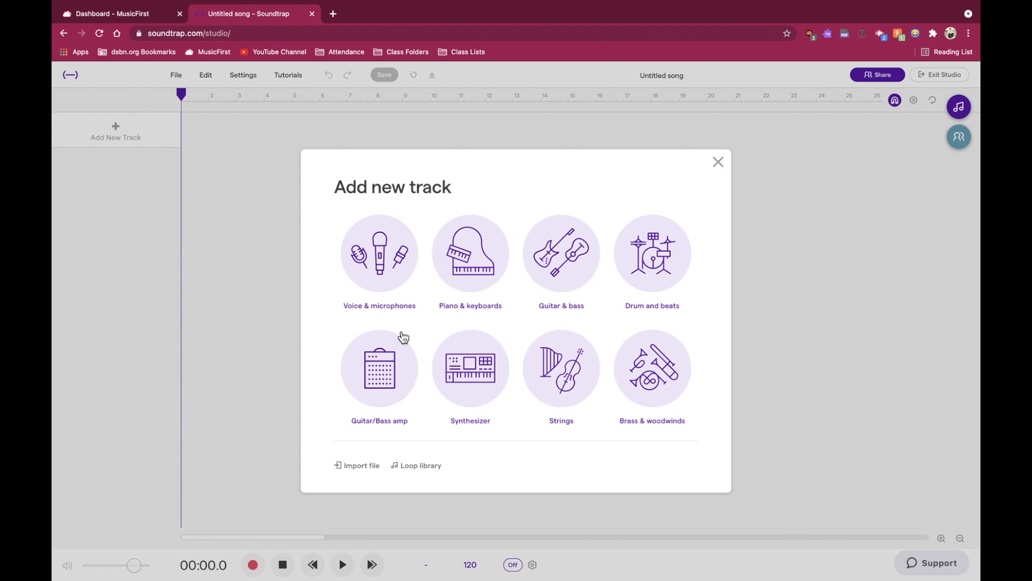
left_click(356, 467)
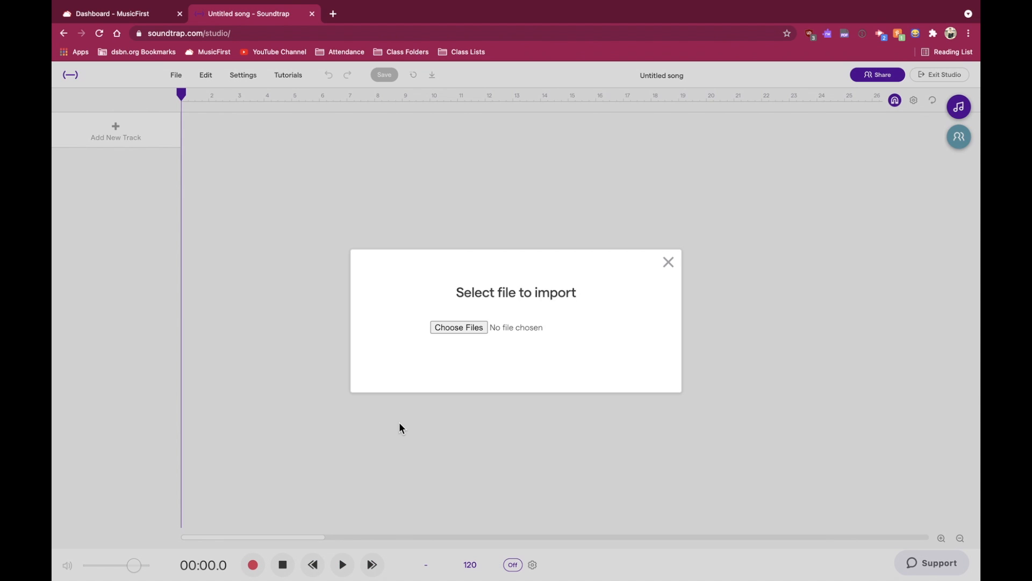
left_click(456, 328)
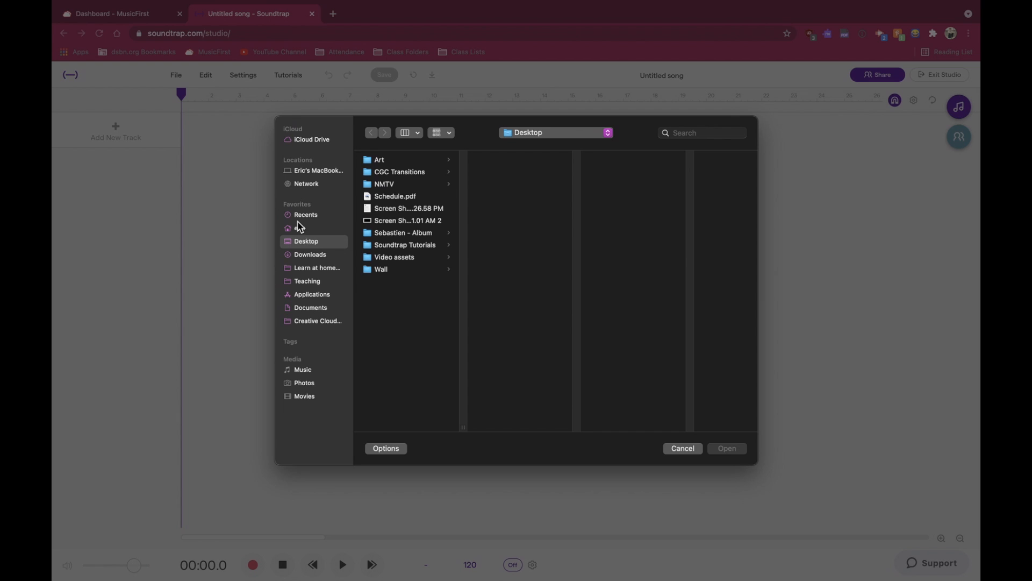
left_click(321, 256)
left_click(425, 167)
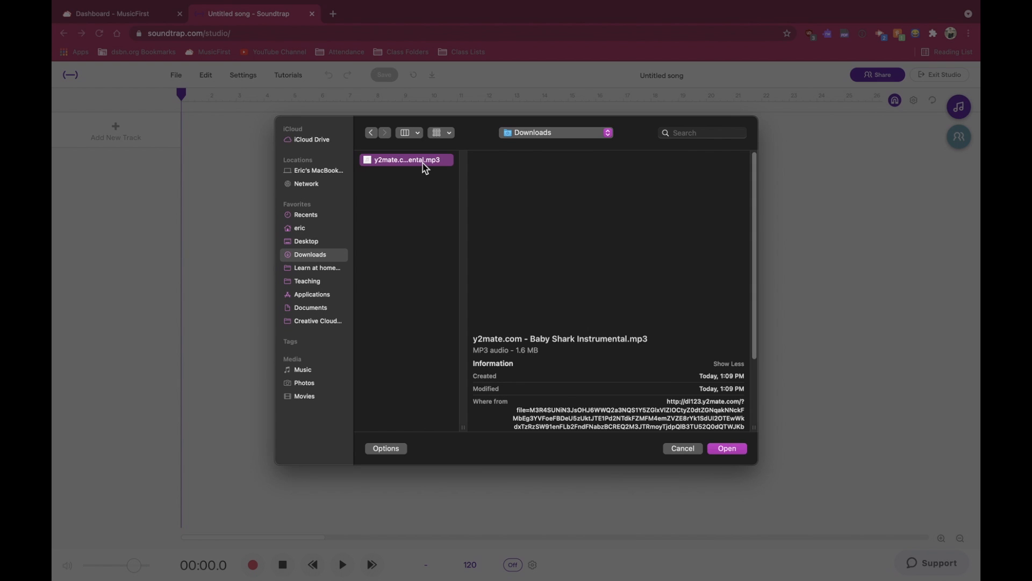
left_click(726, 448)
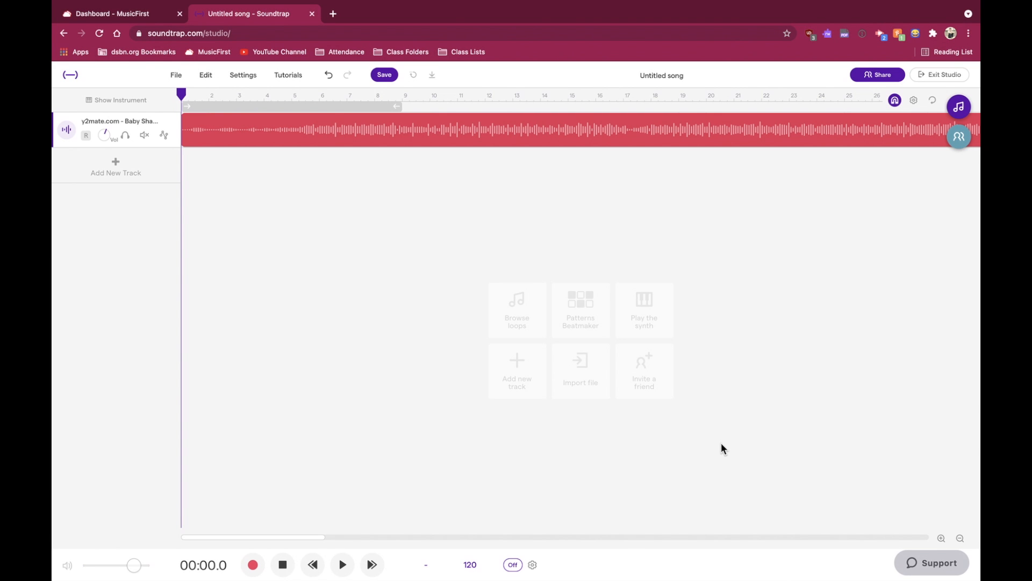
Preview the imported instrumental from the start and from around bar 9, returning the playhead to the beginning.
left_click_drag(354, 95, 177, 105)
key("space")
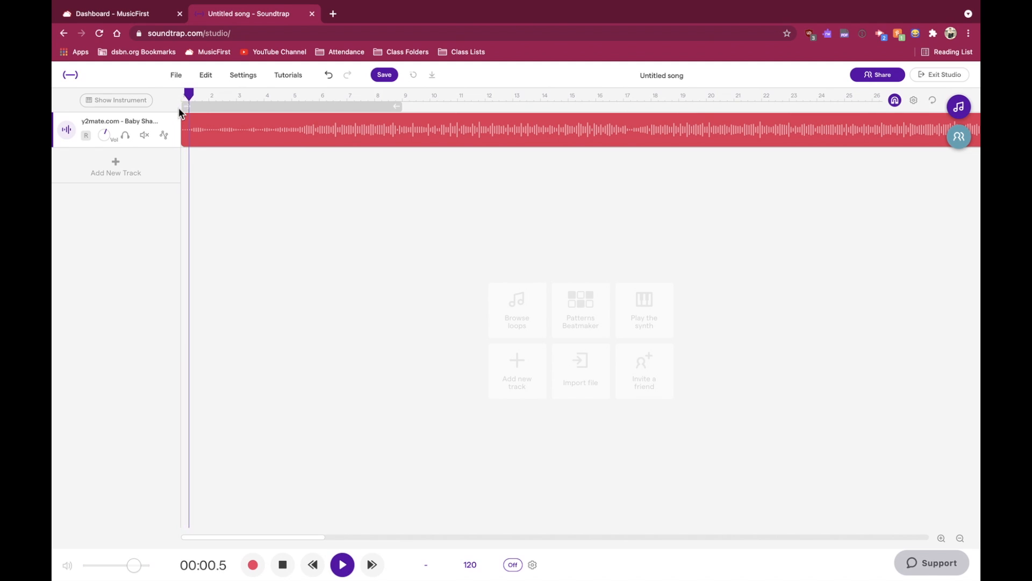
left_click(392, 92)
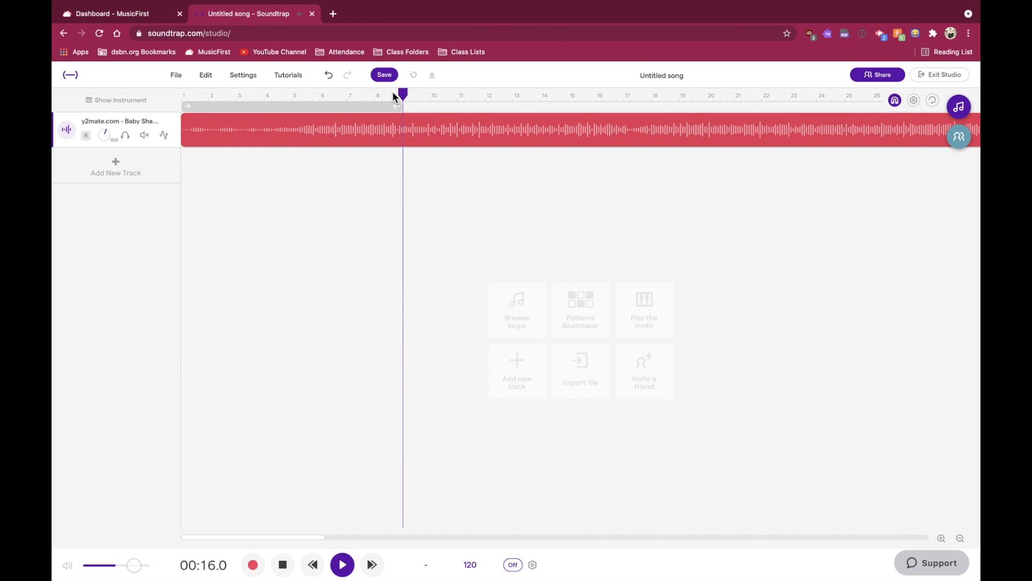
key("space")
left_click_drag(392, 96, 181, 103)
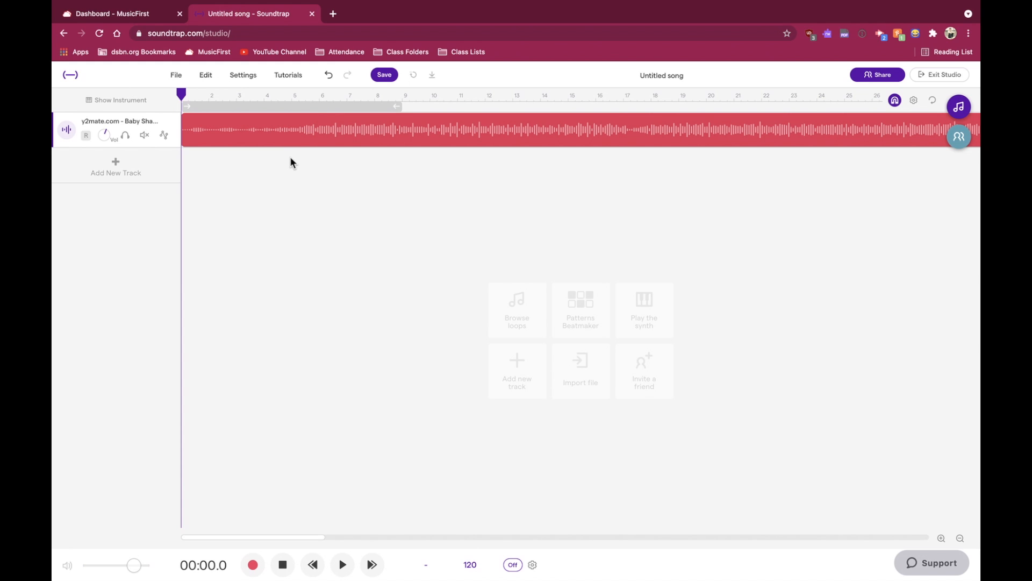
mouse_move(215, 140)
left_click(121, 163)
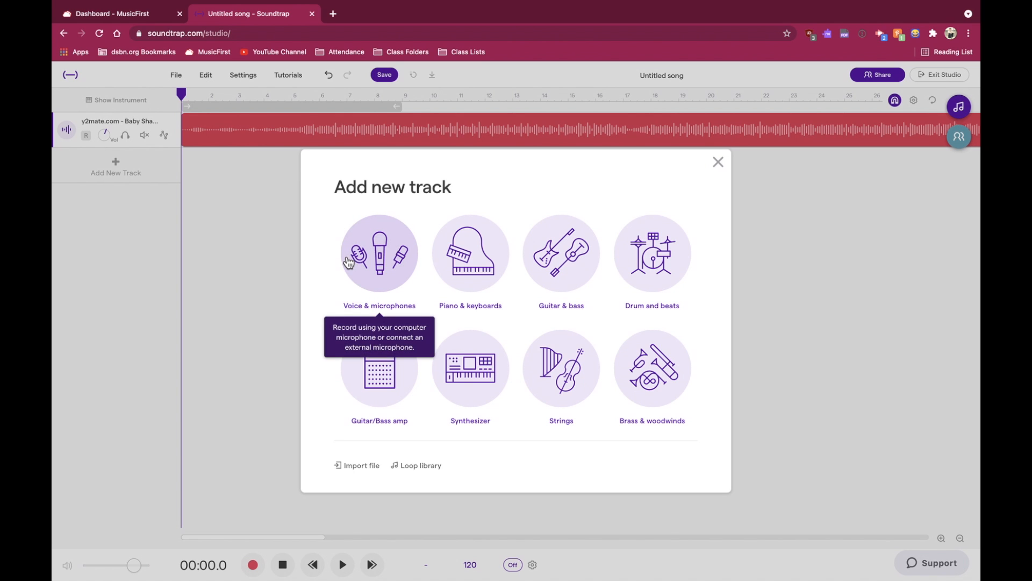
left_click(388, 270)
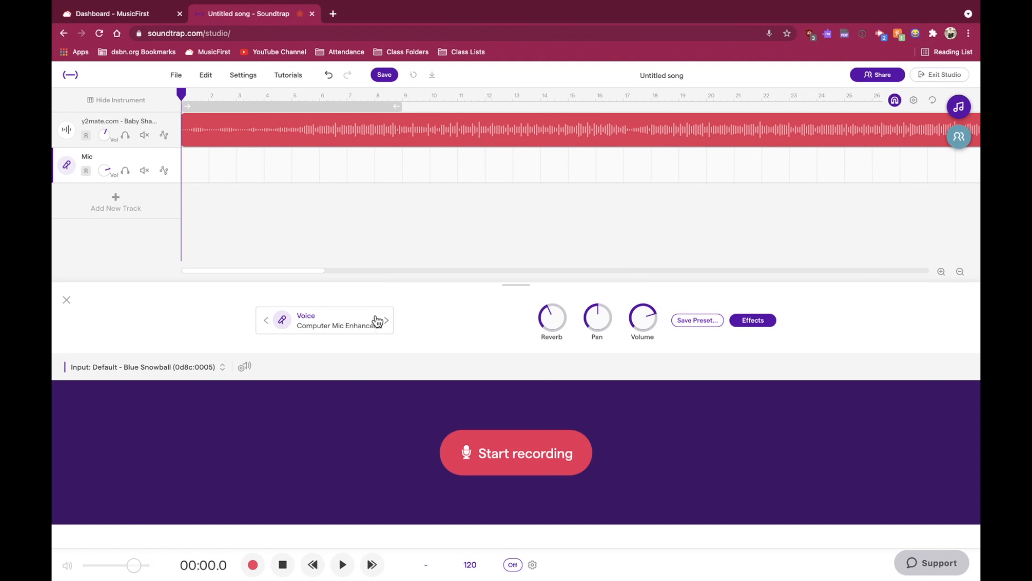
left_click(88, 369)
left_click(140, 368)
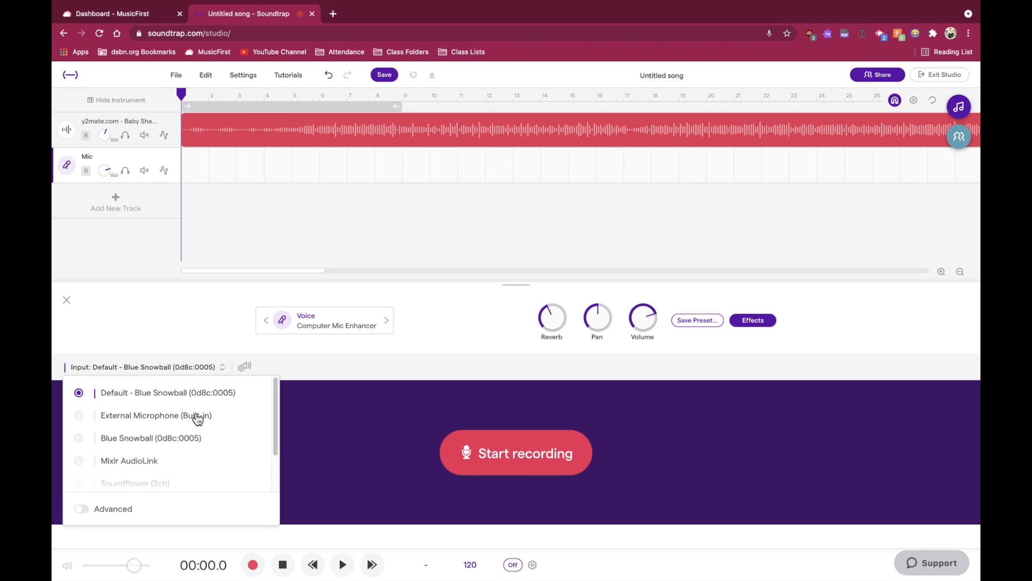
left_click(194, 368)
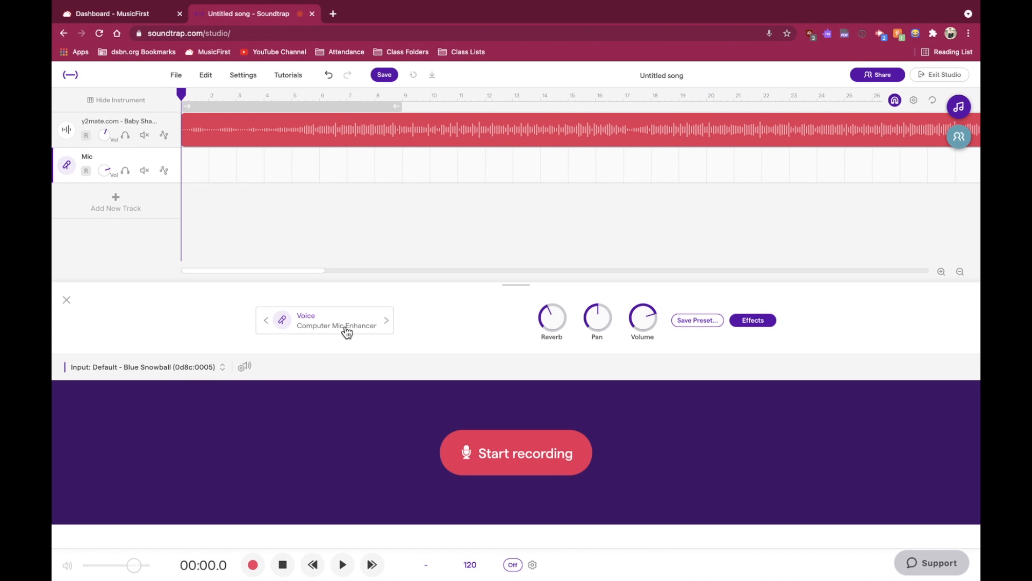
left_click_drag(547, 314, 543, 373)
left_click(170, 157)
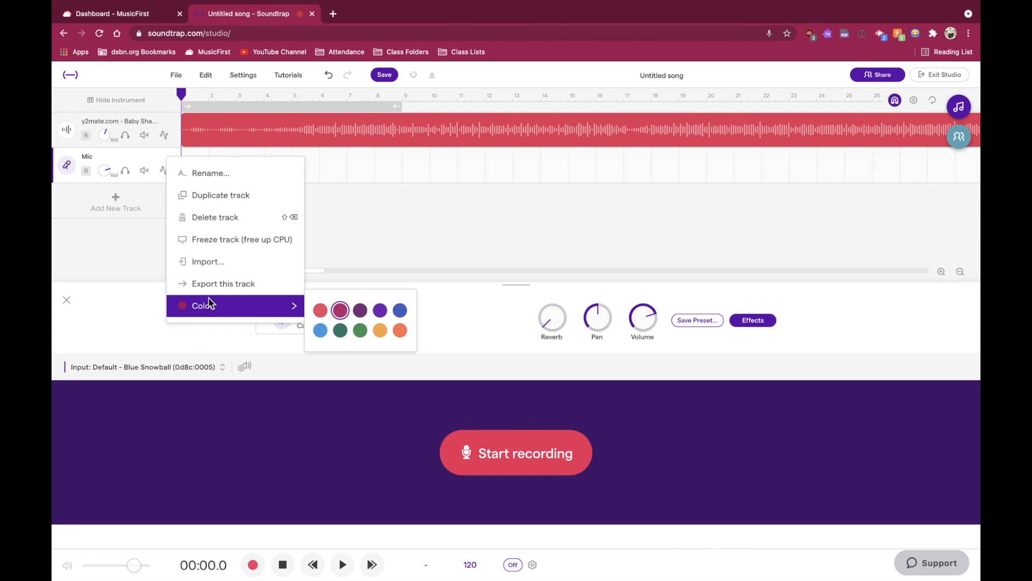
left_click(221, 216)
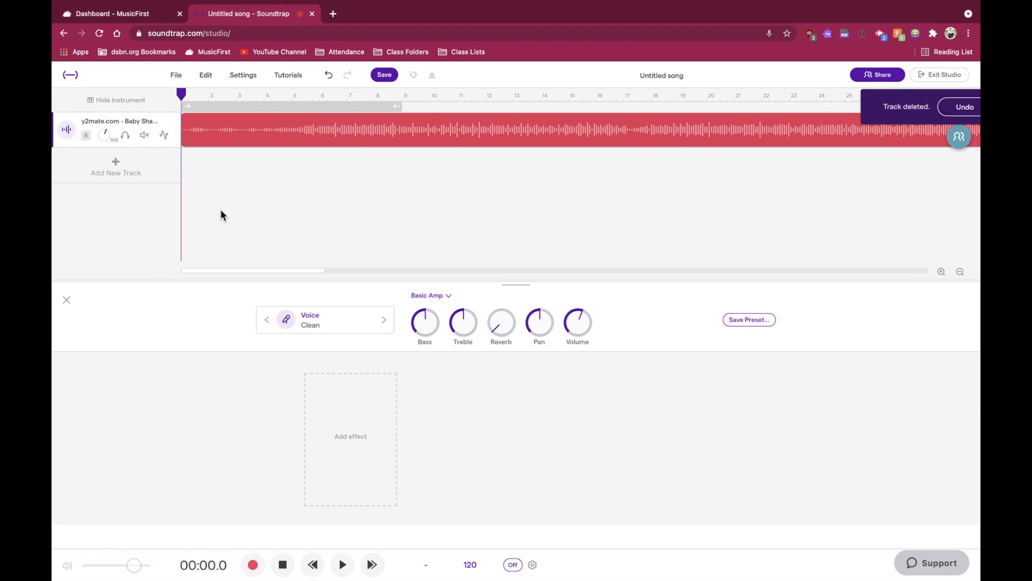
Add a Voice & microphones track, keep the default Blue Snowball input and turn its reverb all the way down.
left_click(124, 170)
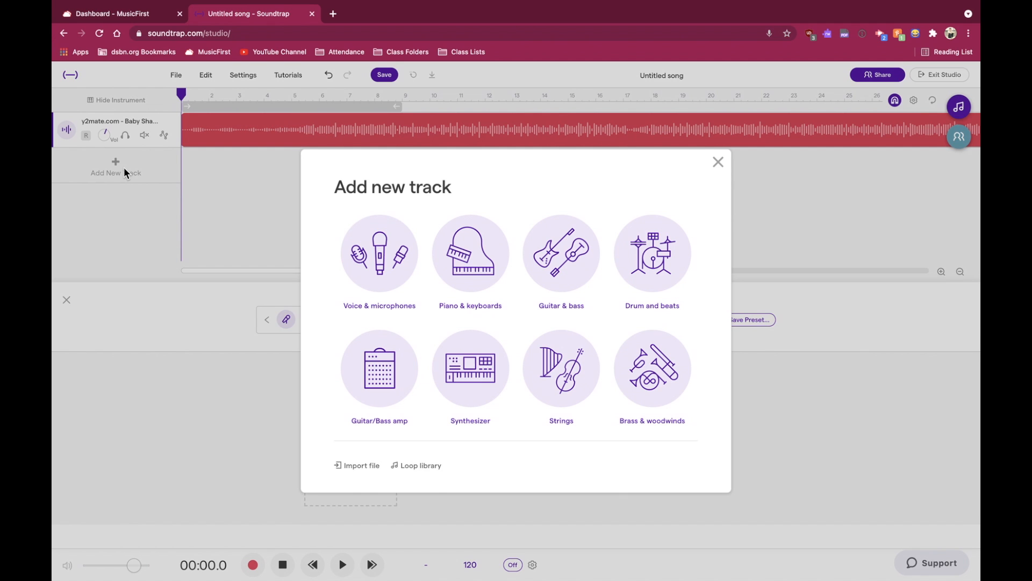
left_click(371, 252)
left_click(194, 368)
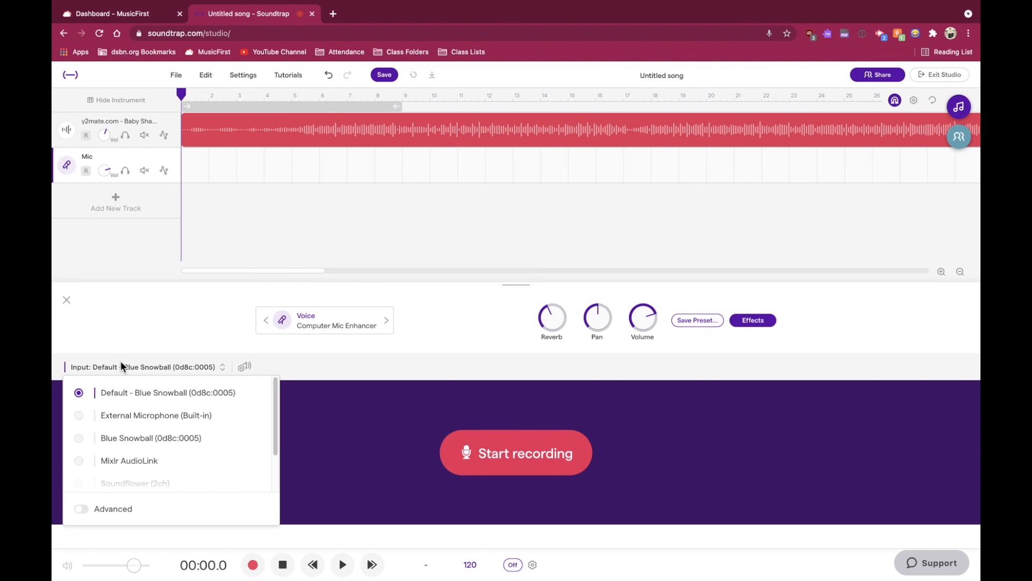
left_click(194, 417)
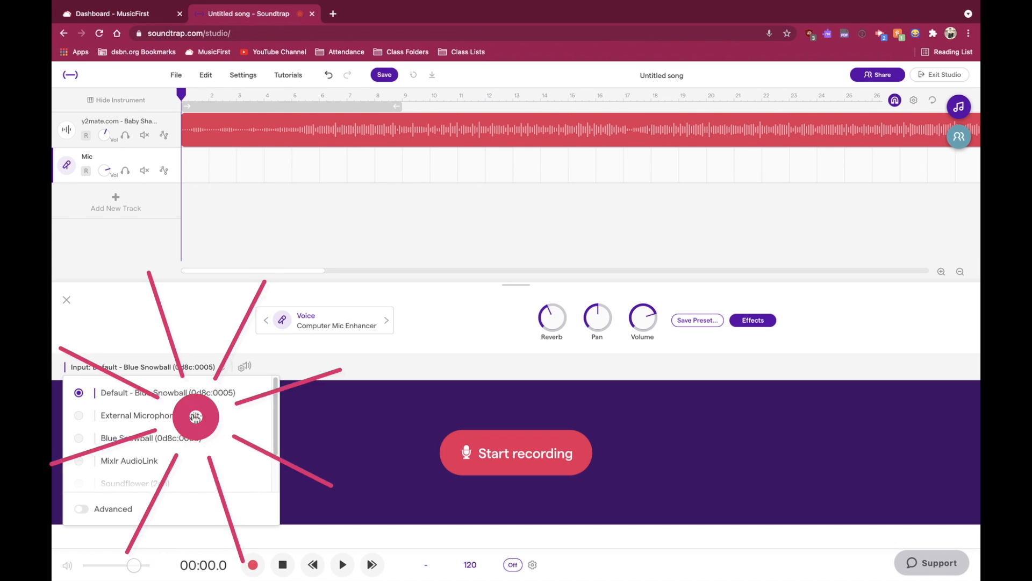
left_click(175, 315)
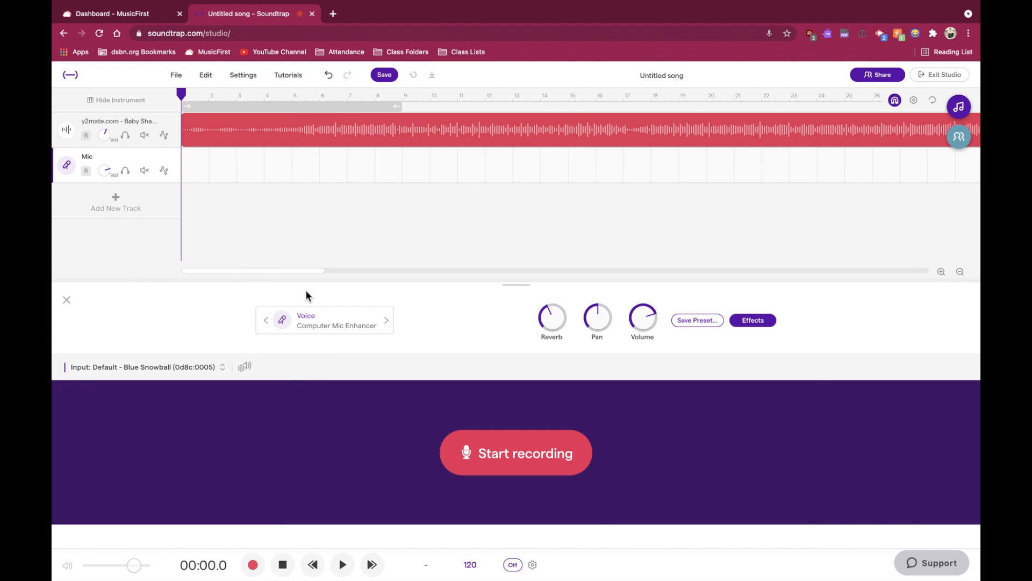
left_click_drag(565, 309, 557, 410)
Record a vocal take of about 24 seconds on the Mic track from the song's start, with headphones in use.
left_click(86, 171)
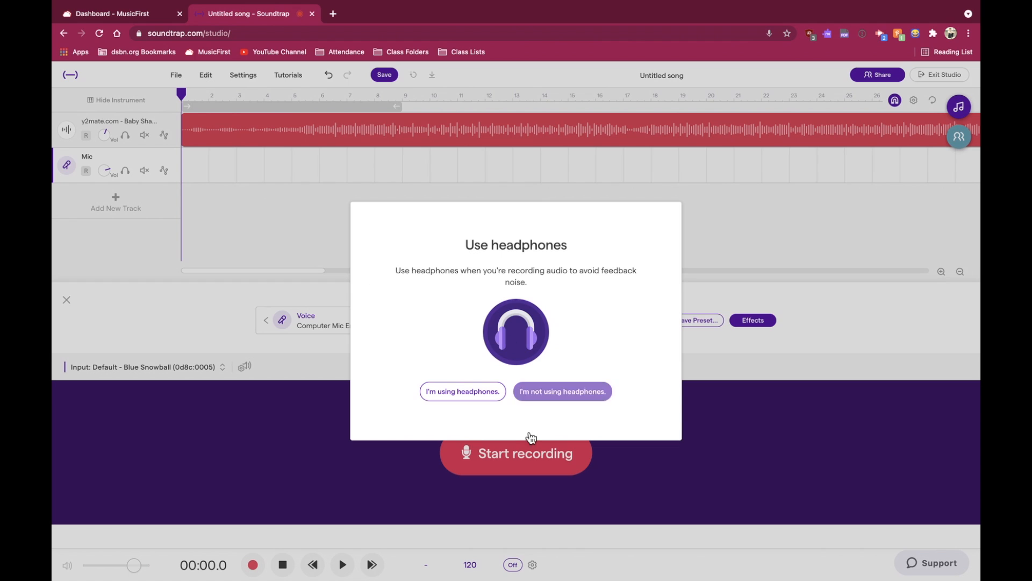
left_click(469, 393)
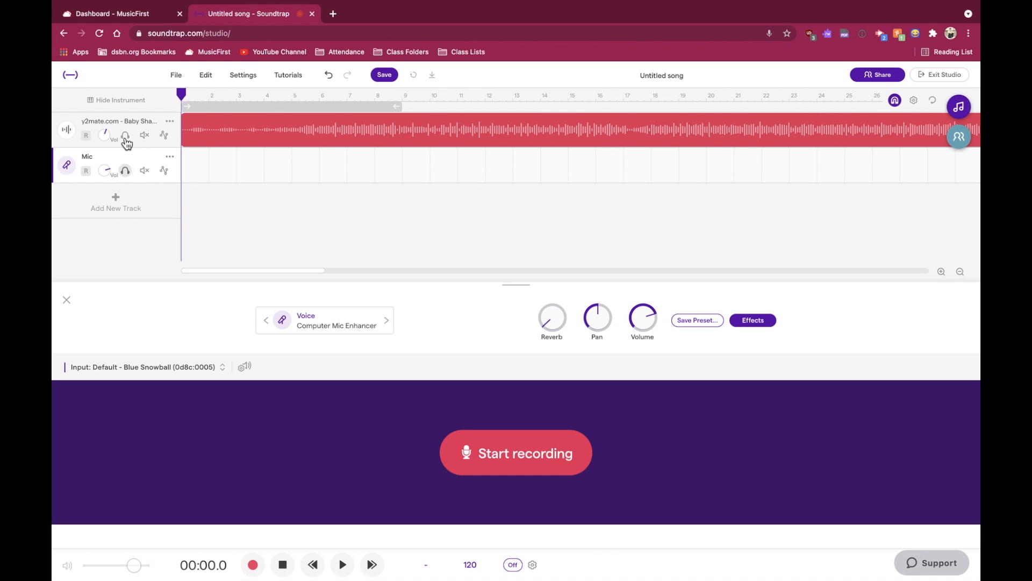
left_click(484, 463)
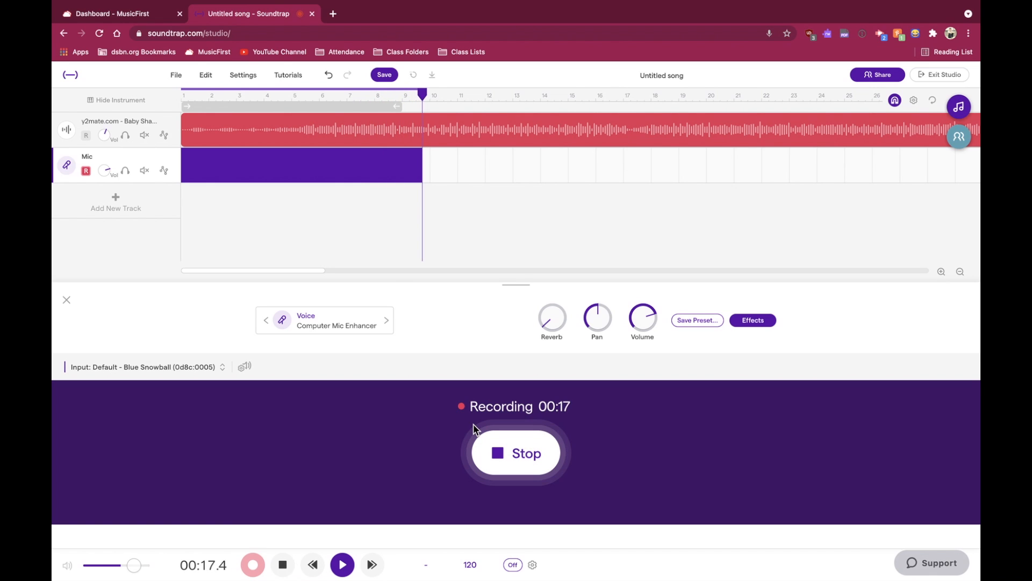
left_click(495, 448)
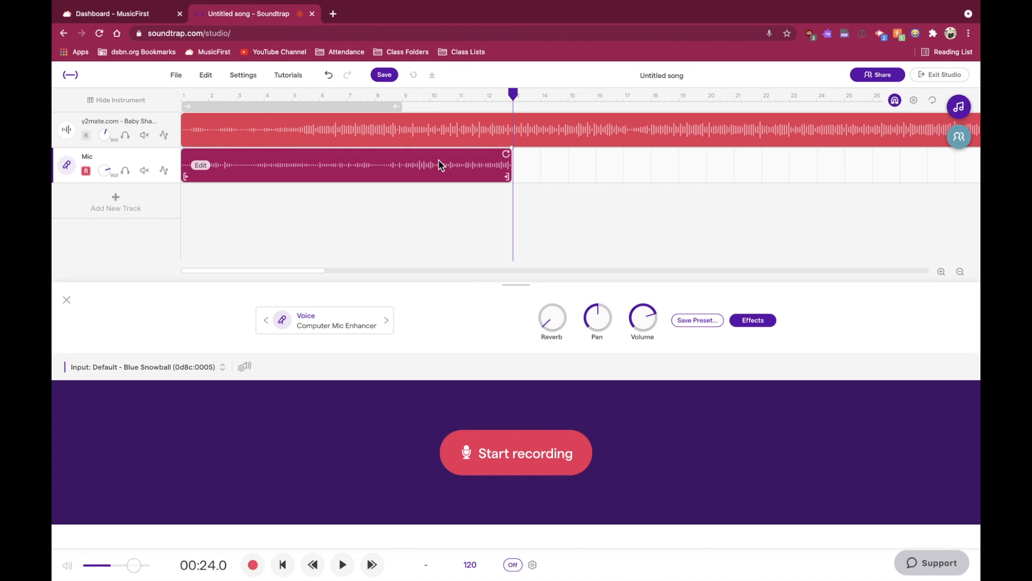
Play back the vocal take with the instrumental from the start, and disarm recording on the Mic track.
left_click(187, 94)
left_click_drag(186, 91, 143, 100)
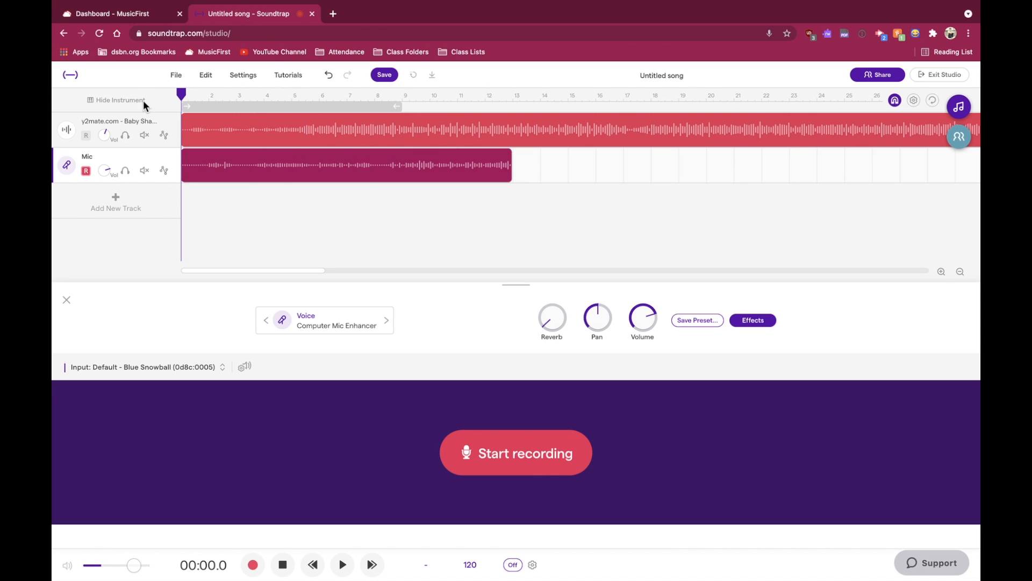
key("space")
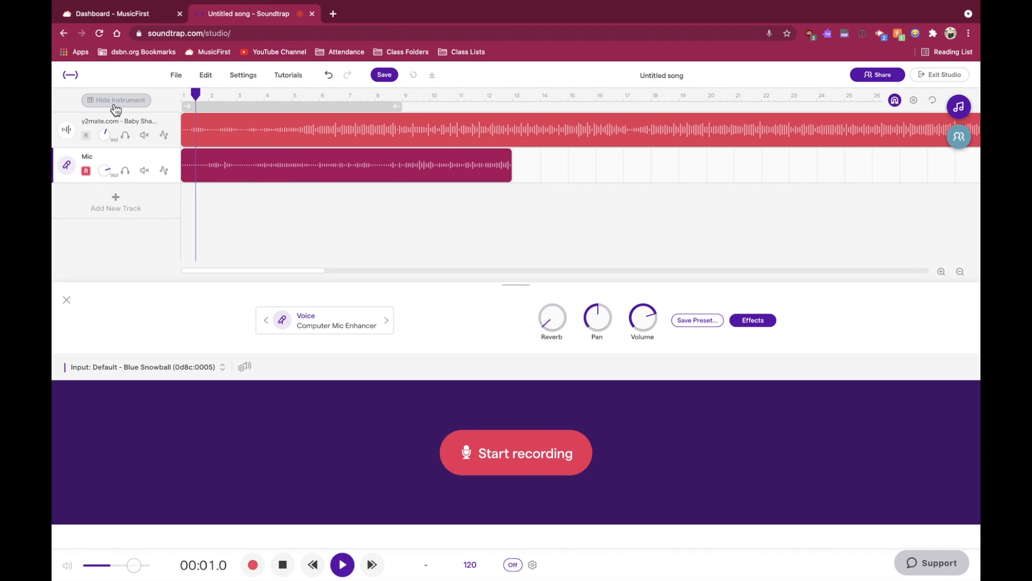
left_click(87, 173)
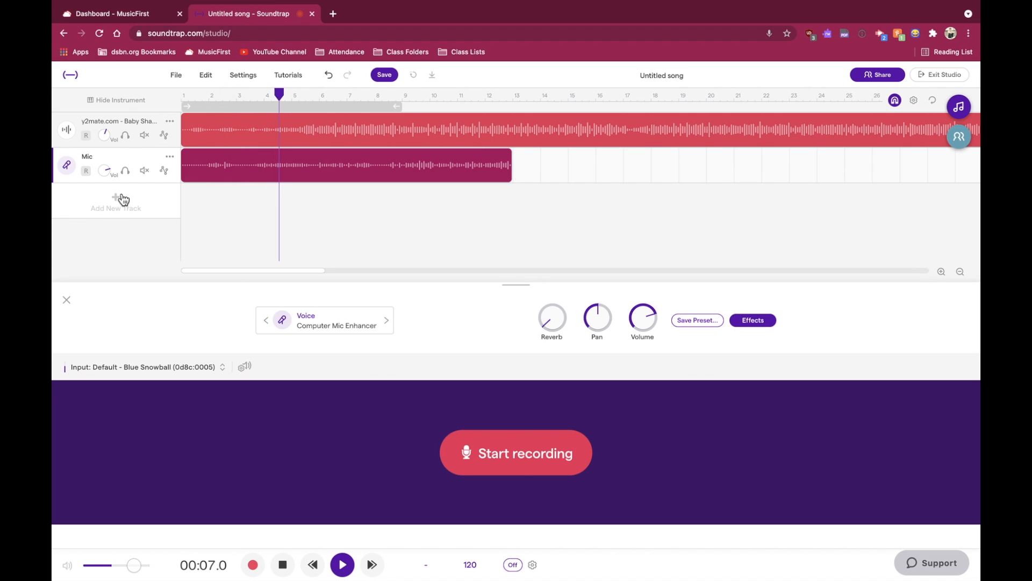
mouse_move(377, 161)
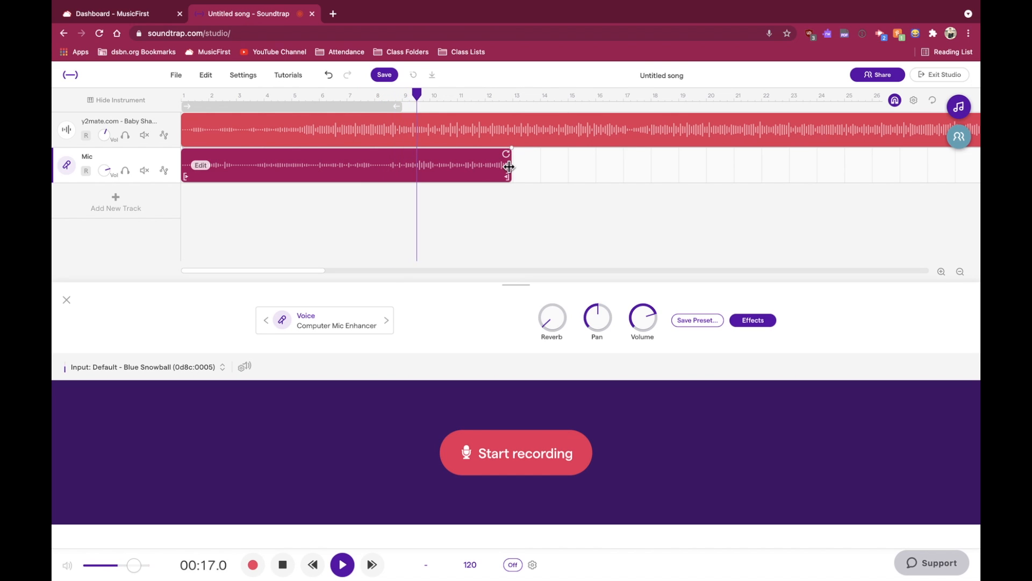
key("space")
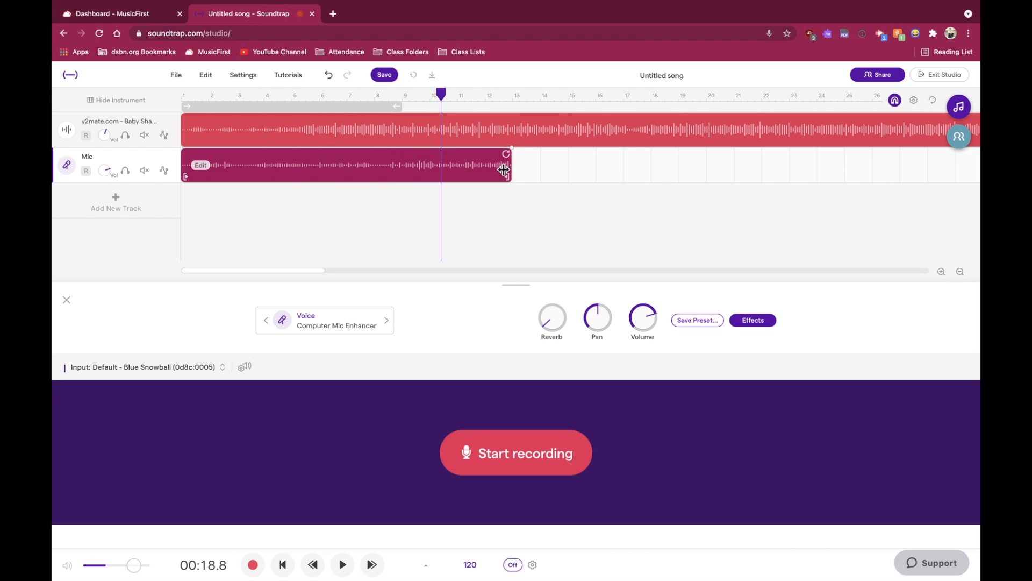
Trim the silent beginning off the Mic recording so that the clip starts at about 16 seconds, near bar 9.
left_click(381, 92)
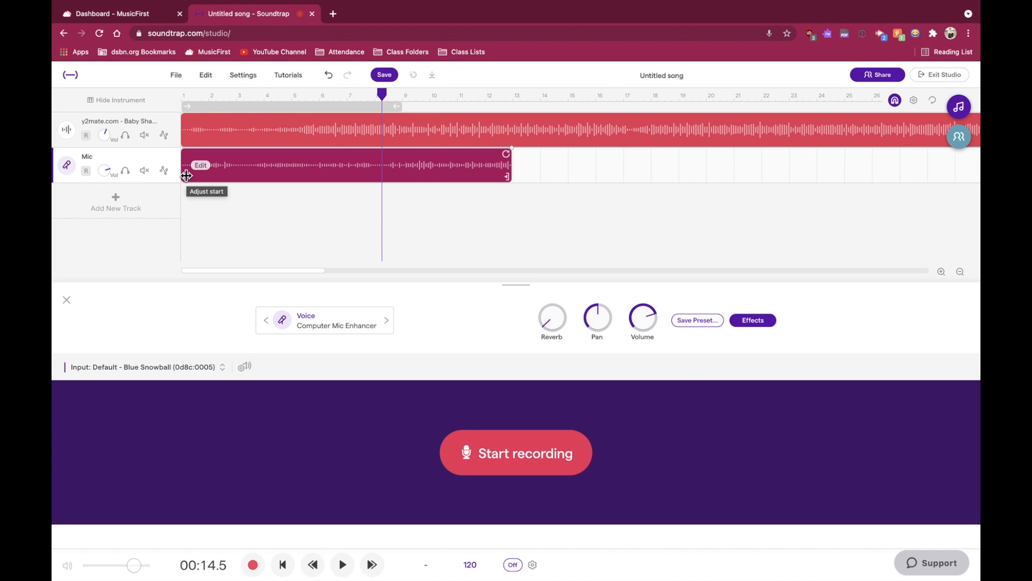
left_click_drag(186, 176, 385, 185)
left_click(361, 95)
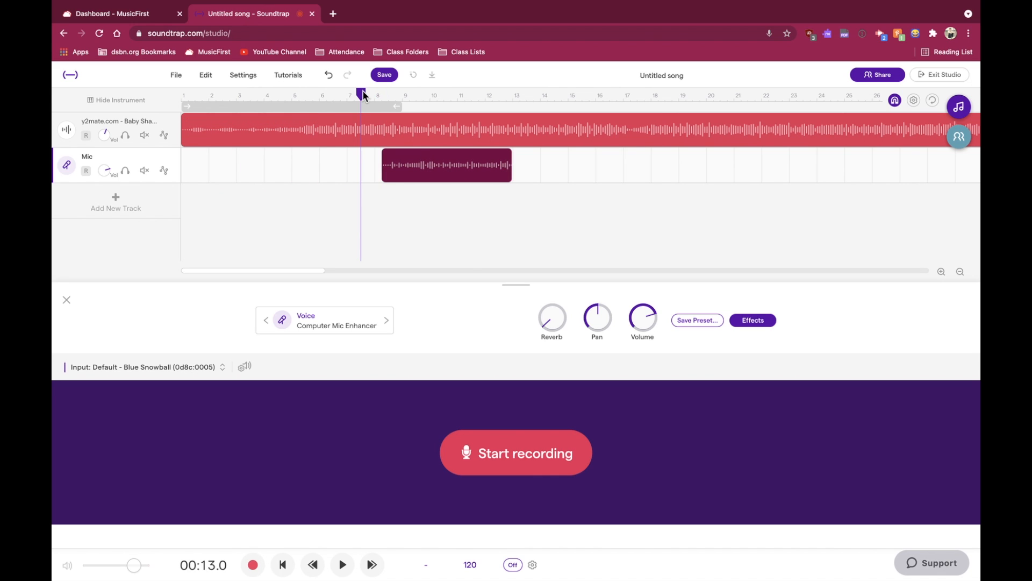
key("space")
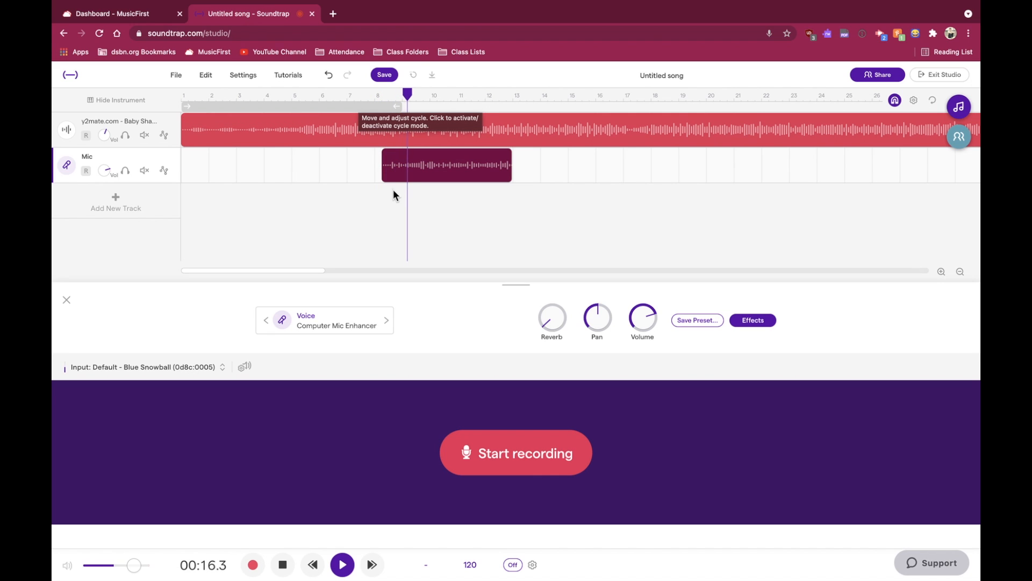
left_click(388, 171)
key("space")
left_click_drag(388, 171, 406, 180)
Play back the trimmed vocal clip from just before its start to check the cut.
left_click(395, 93)
key("space")
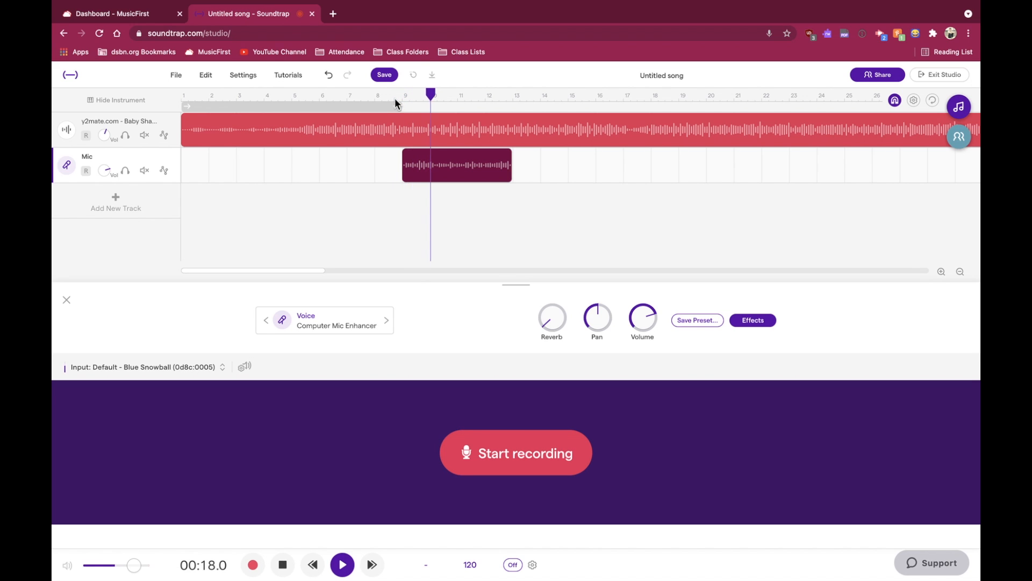
key("space")
Place the playhead at the vocal clip's start at 16 seconds and add a second Voice & microphones track.
left_click_drag(422, 95, 406, 92)
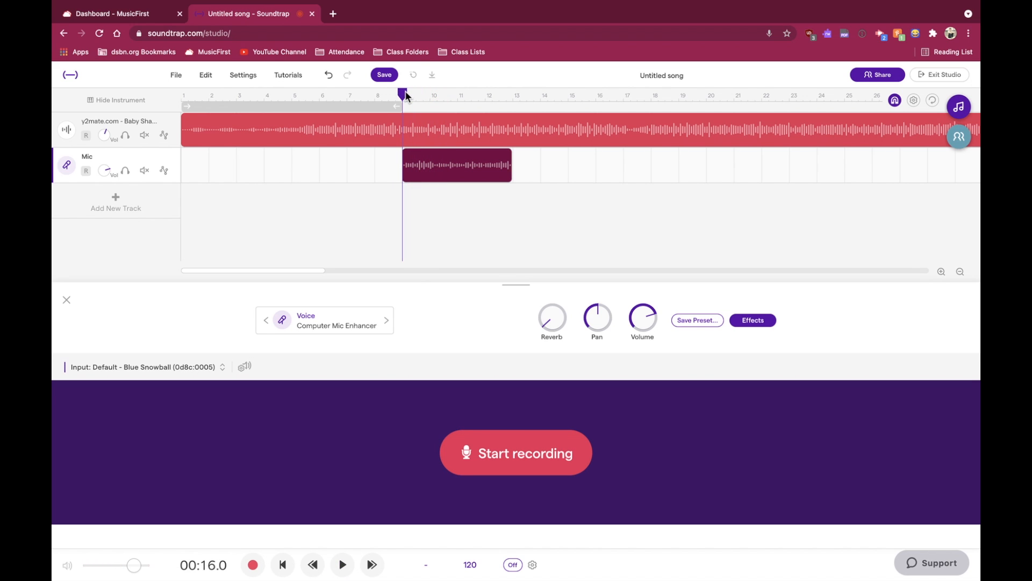
left_click(116, 197)
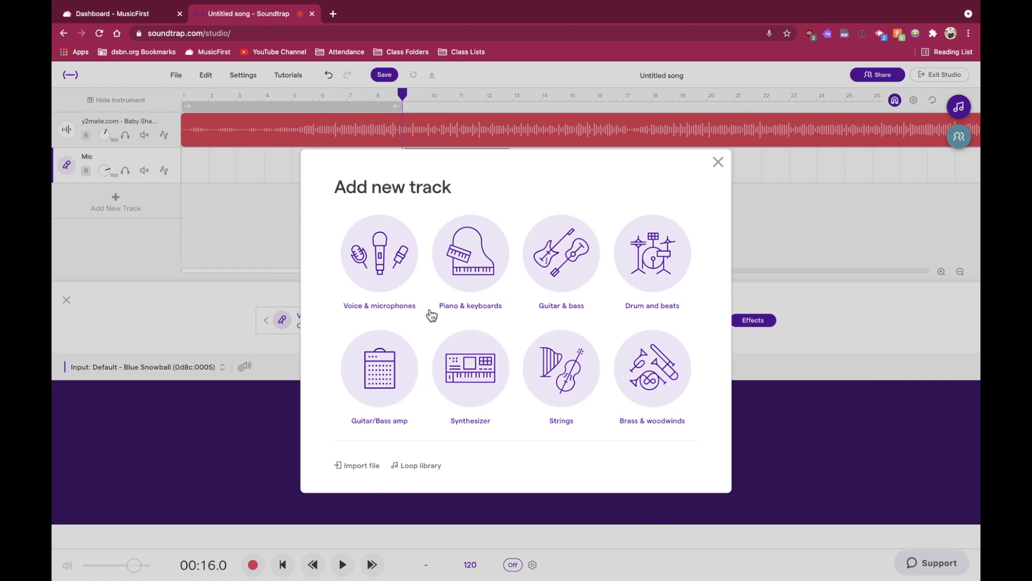
left_click(378, 268)
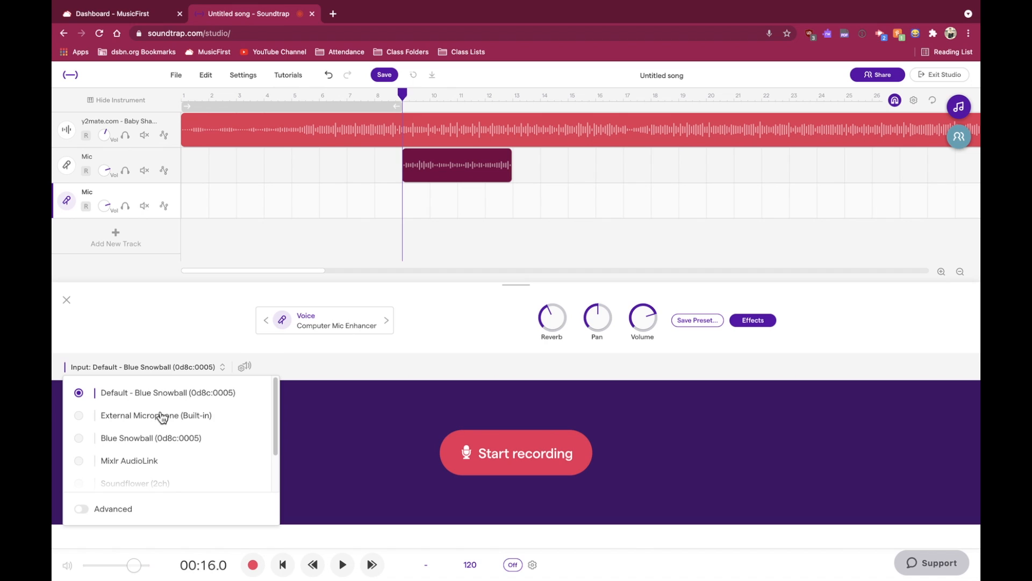
Leave the microphone input on the default Blue Snowball and turn the new Mic track's reverb down to zero.
left_click(169, 325)
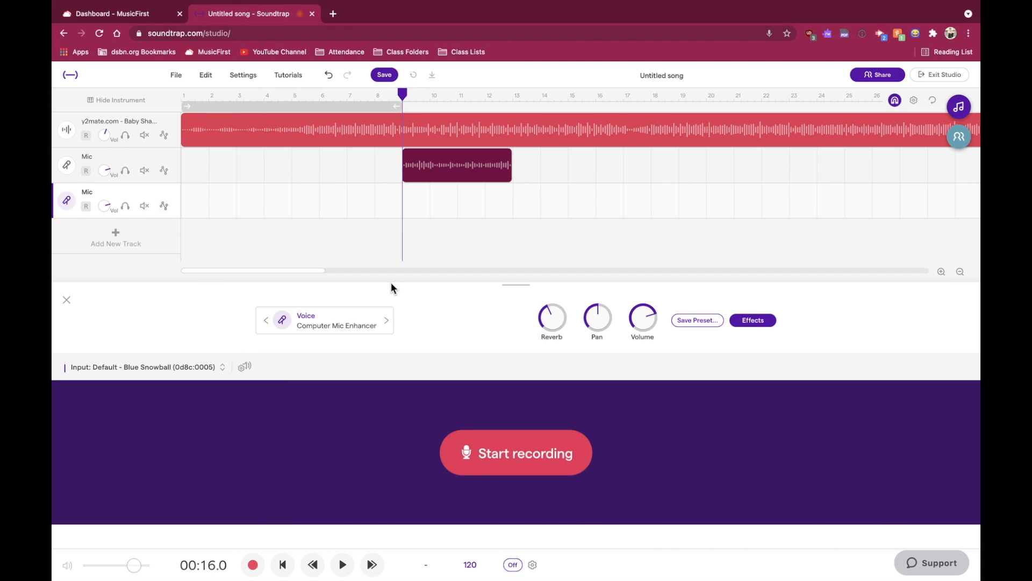
left_click_drag(551, 321, 549, 409)
Play back the song from 13 seconds into the first vocal clip to hear where the singing comes in.
left_click_drag(396, 93, 362, 95)
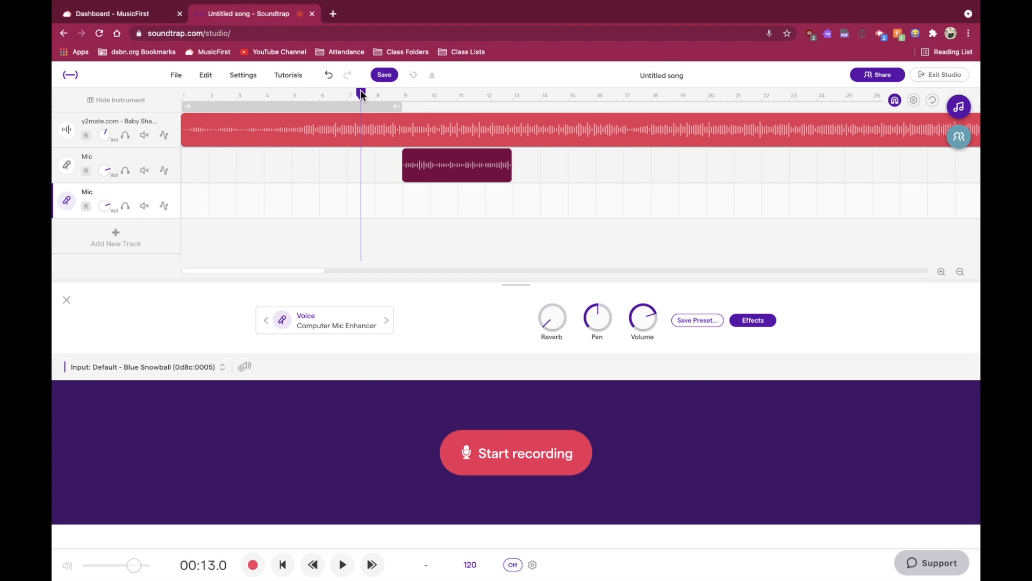
key("space")
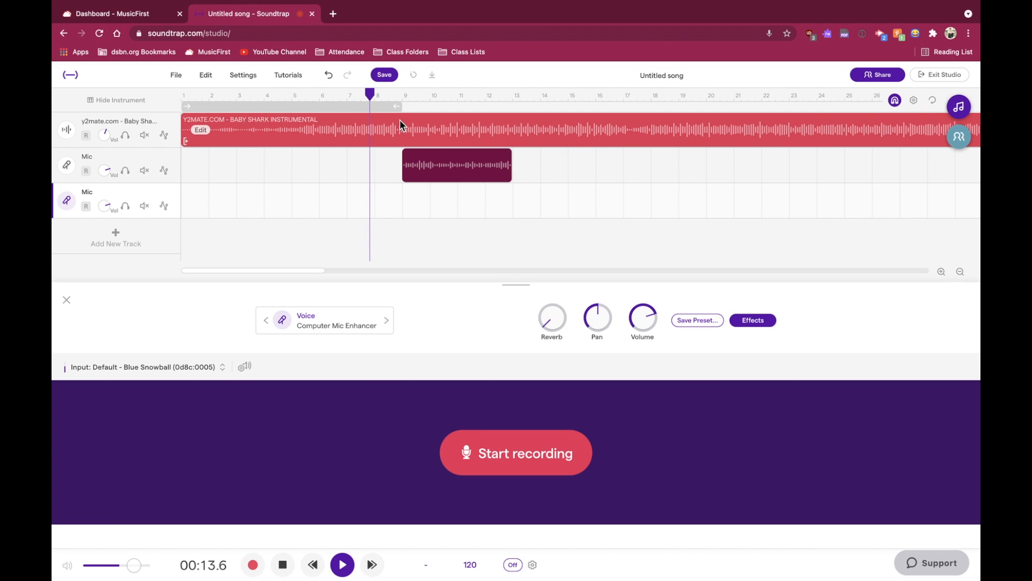
key("space")
key("space")
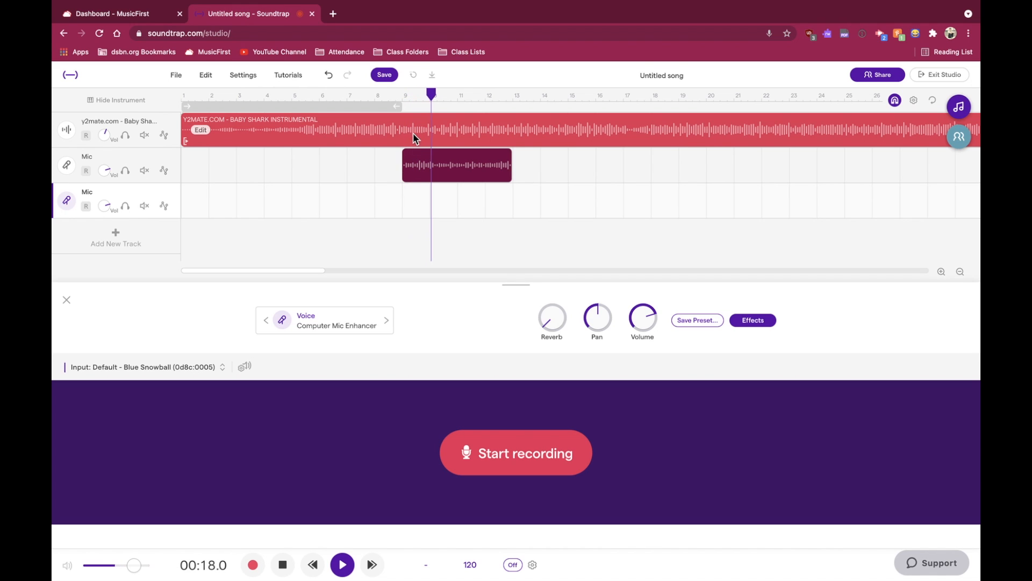
key("space")
Place the playhead at 13.5 seconds, ahead of the vocal clip, and rename the second Mic track as Harmony.
left_click_drag(435, 93, 402, 95)
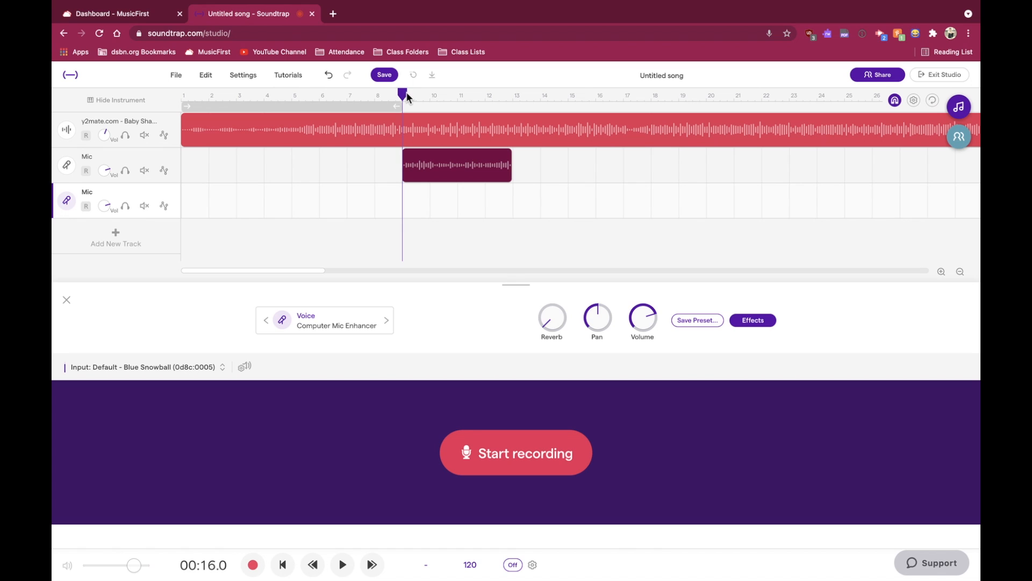
left_click_drag(407, 96, 390, 95)
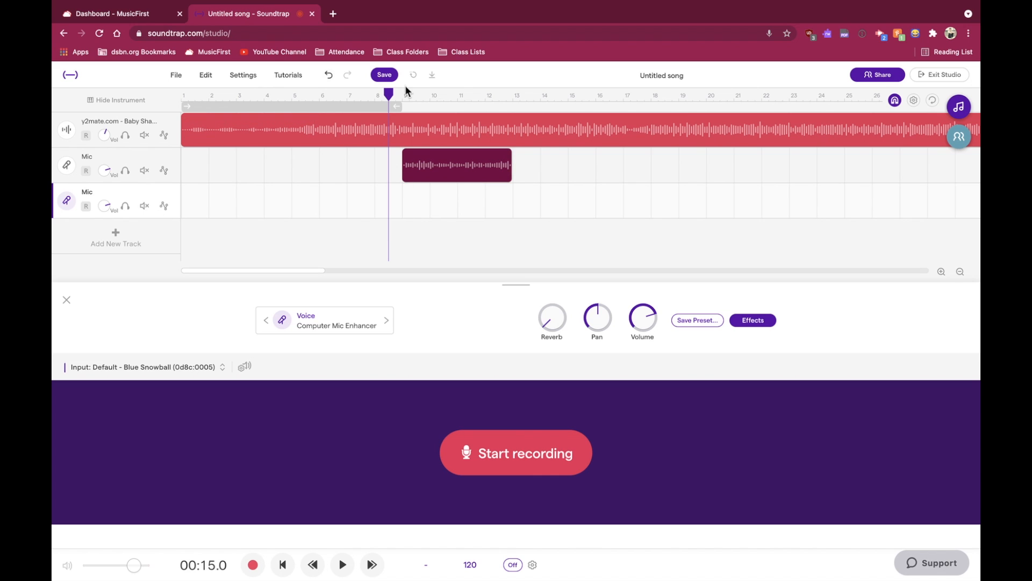
left_click_drag(391, 95, 368, 95)
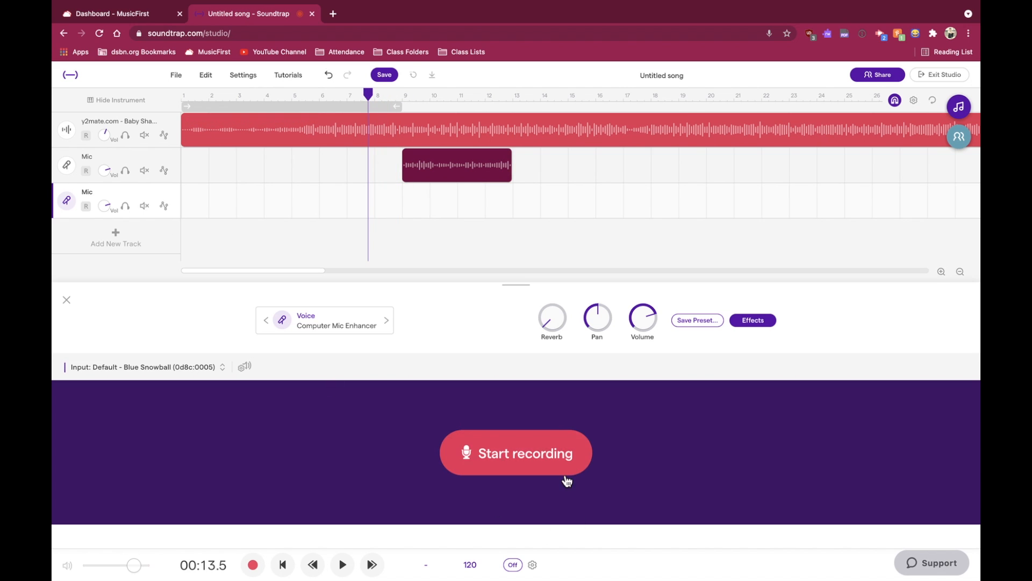
double_click(138, 194)
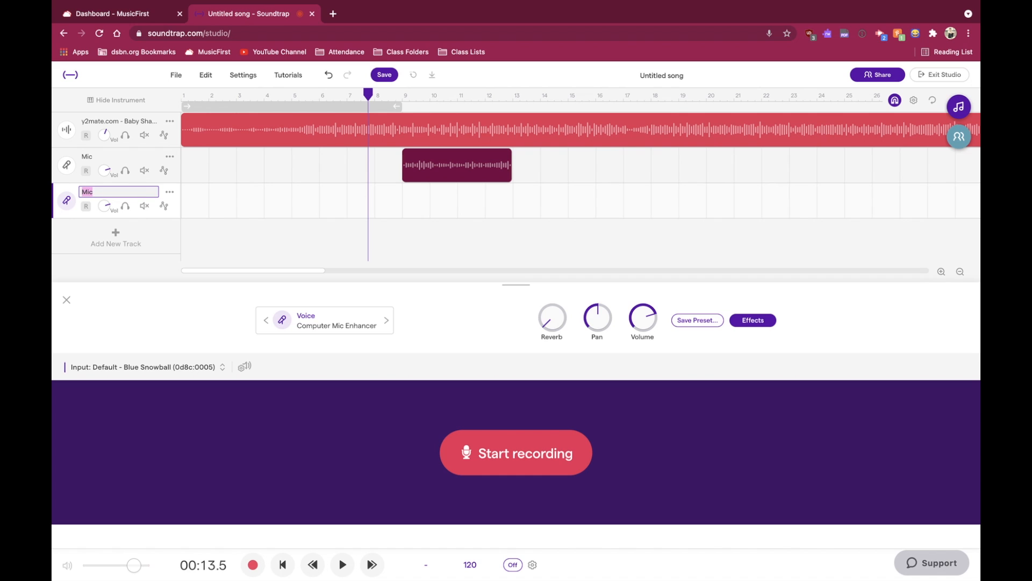
type("Harmony")
key("Return")
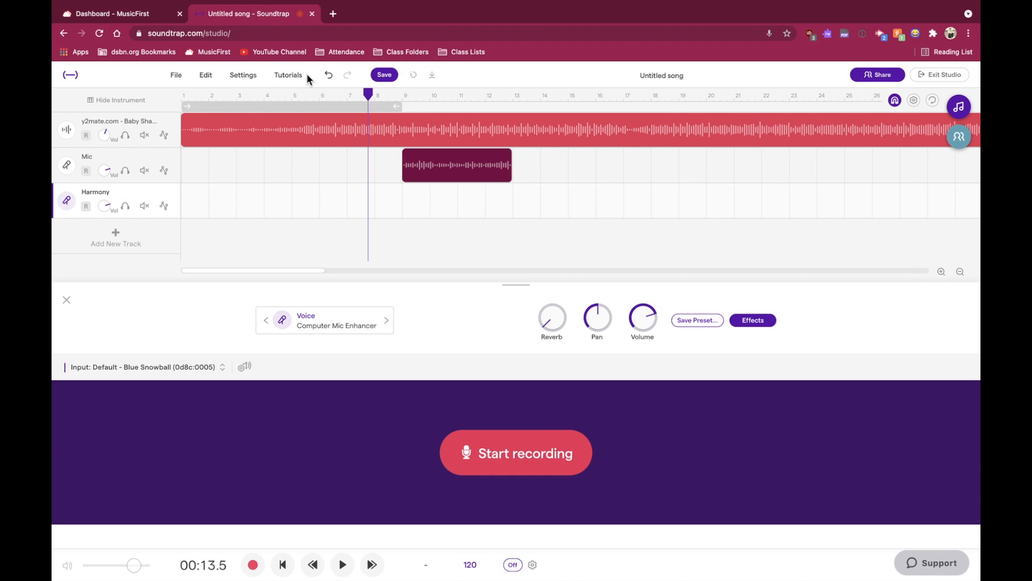
Record a Harmony take from 13.5 to about 24 seconds and trim both of its ends to the sung part.
left_click(517, 444)
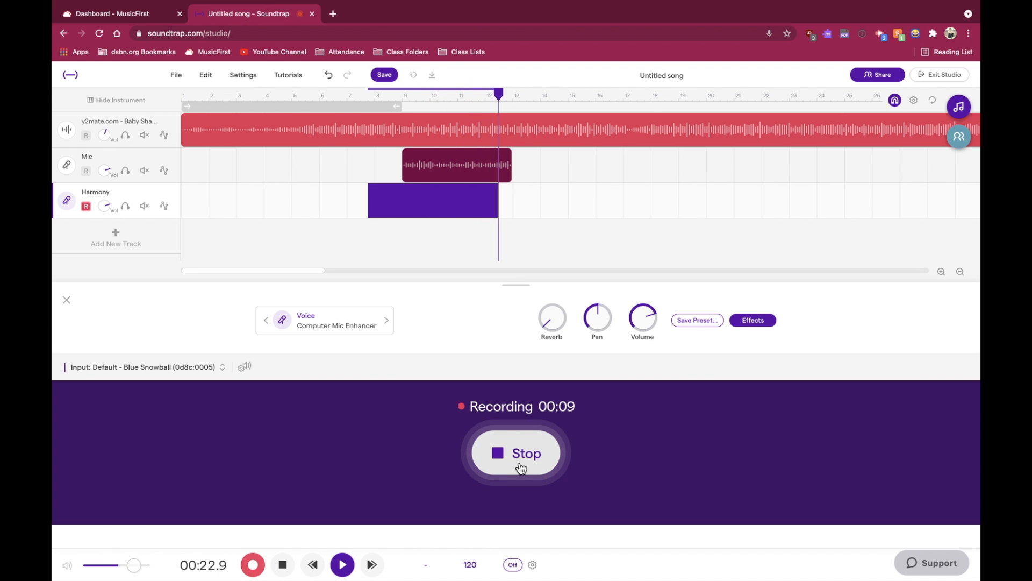
left_click(520, 466)
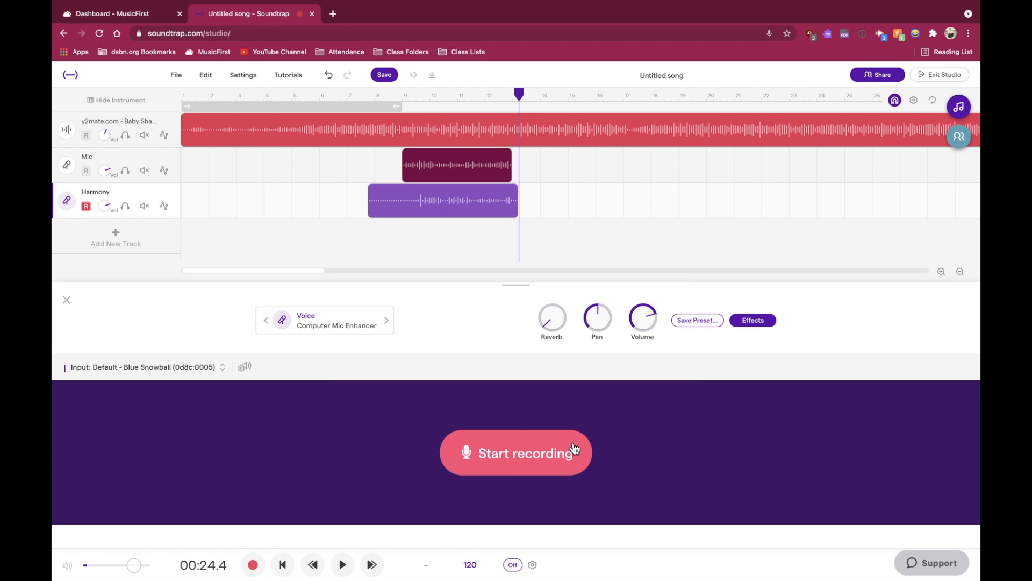
left_click_drag(516, 211, 501, 212)
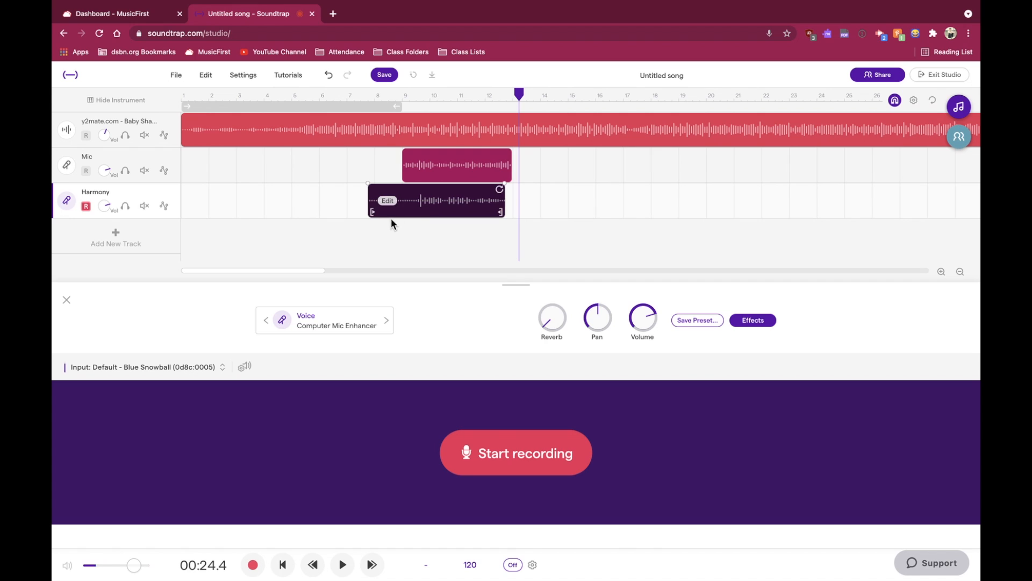
left_click_drag(369, 209, 409, 212)
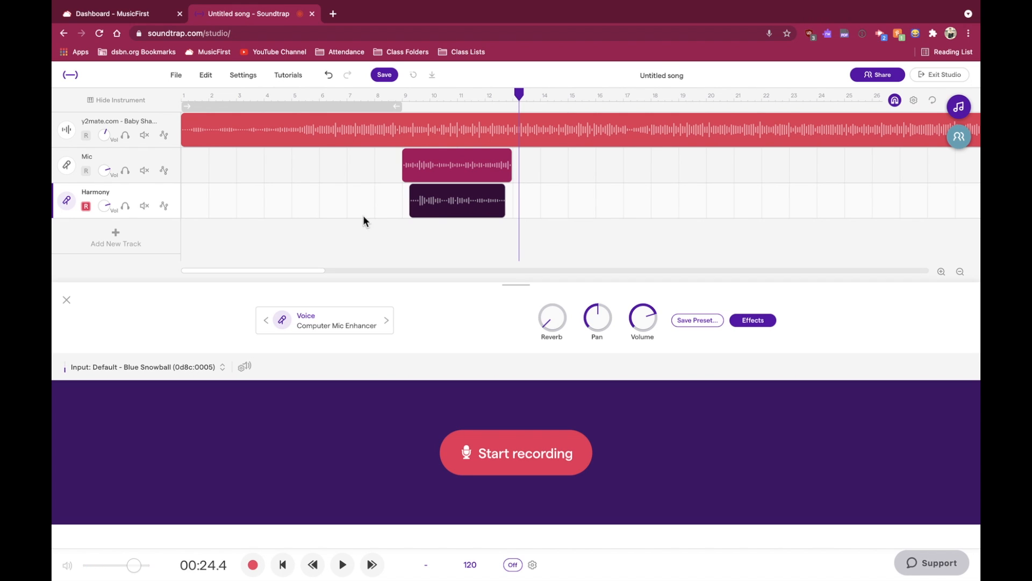
Disarm recording on the Harmony track and play back both vocal clips together from just before their start.
left_click(86, 208)
left_click(87, 207)
left_click(396, 92)
key("space")
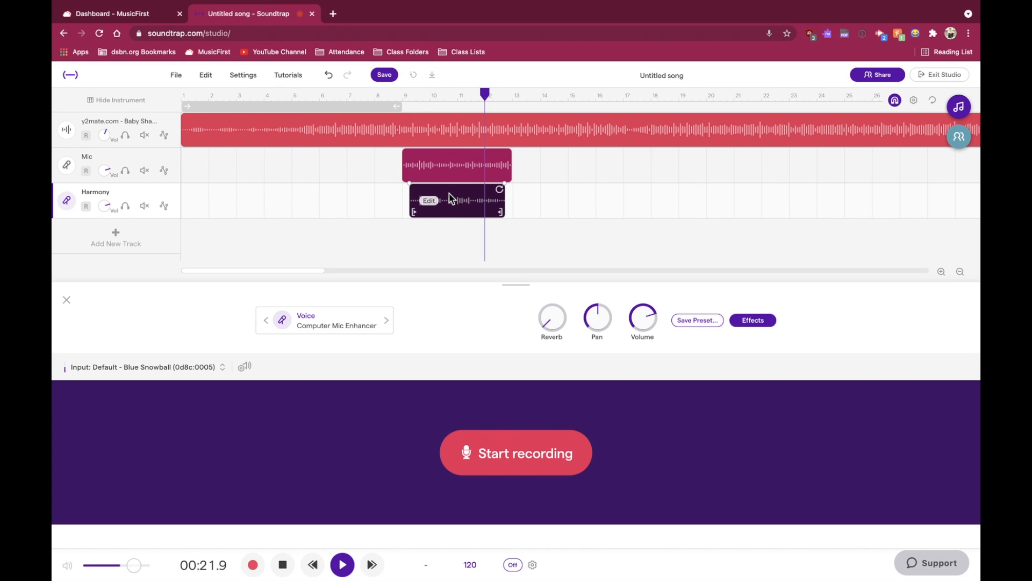
key("space")
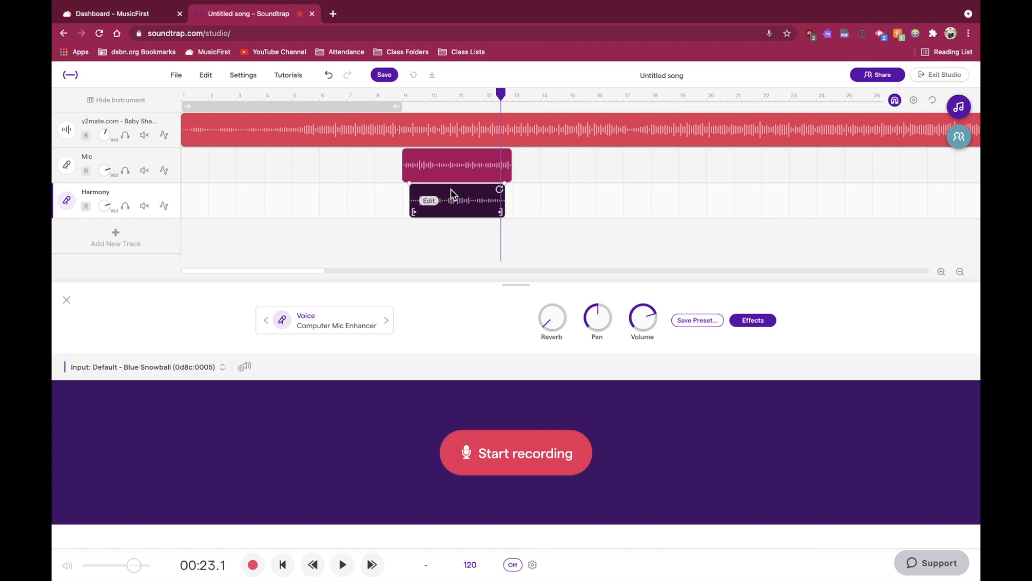
Delete the Harmony clip and record a new take on that track from 12.5 to about 23.7 seconds.
left_click(354, 226)
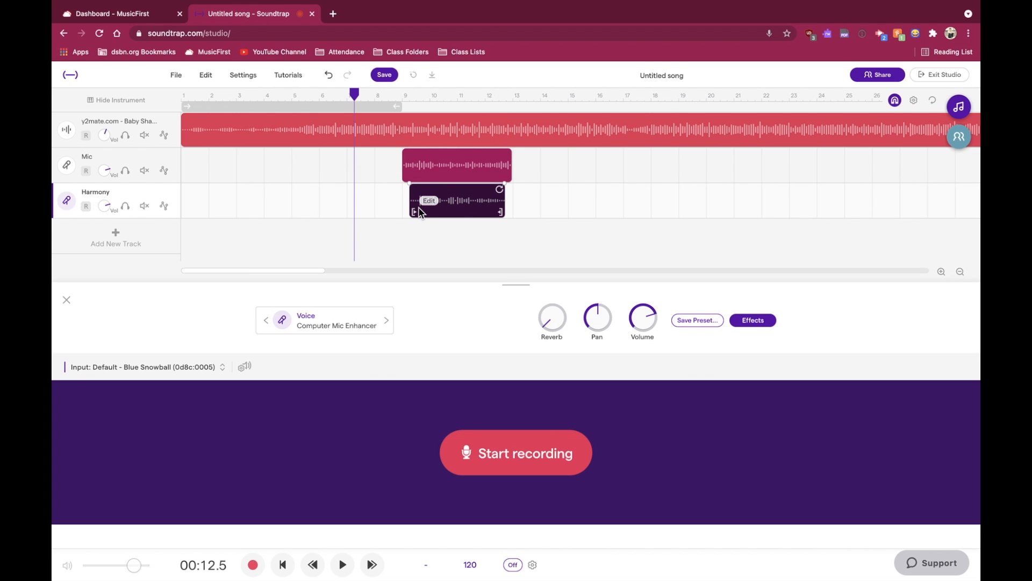
key("Delete")
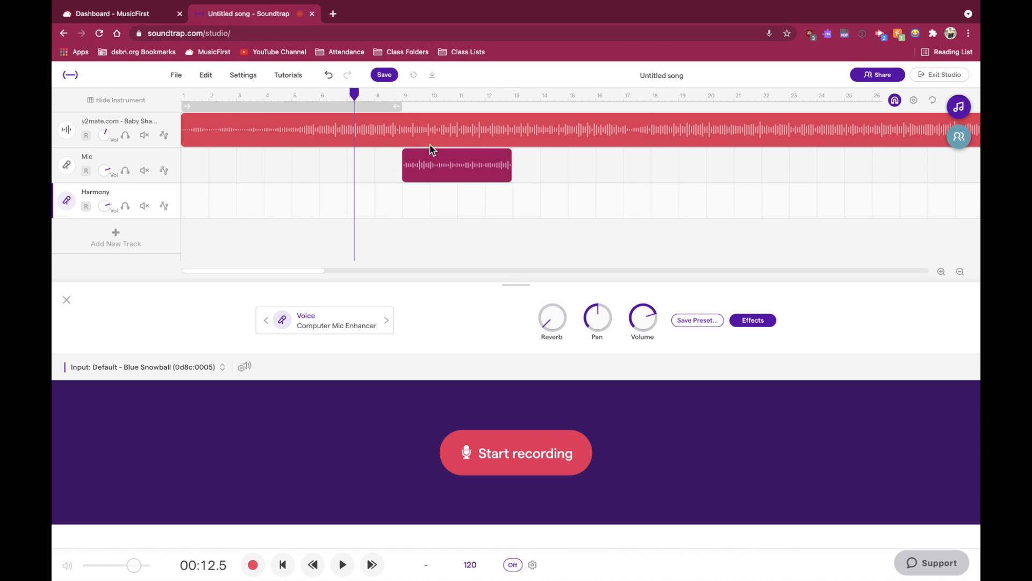
left_click(498, 463)
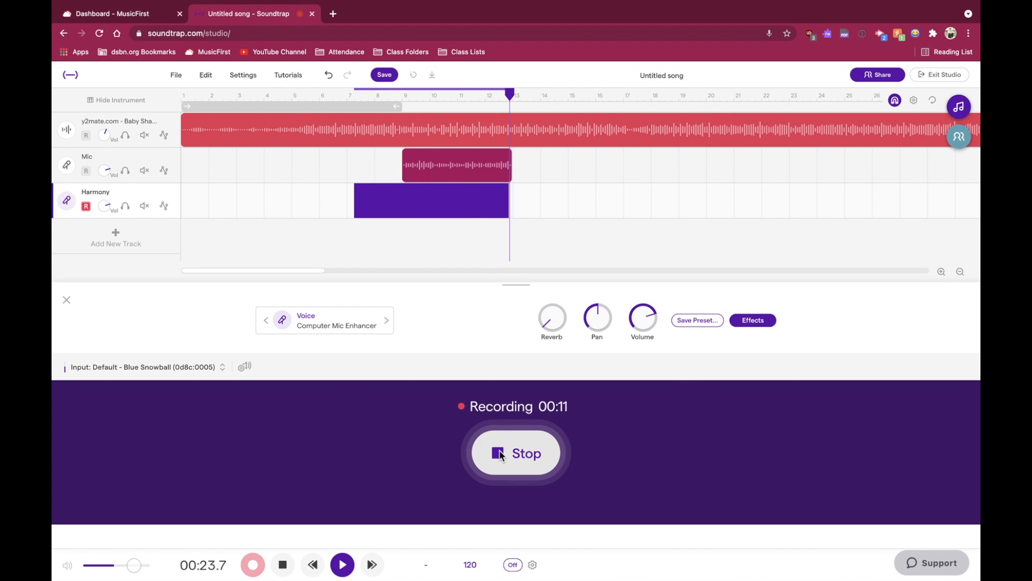
left_click(500, 454)
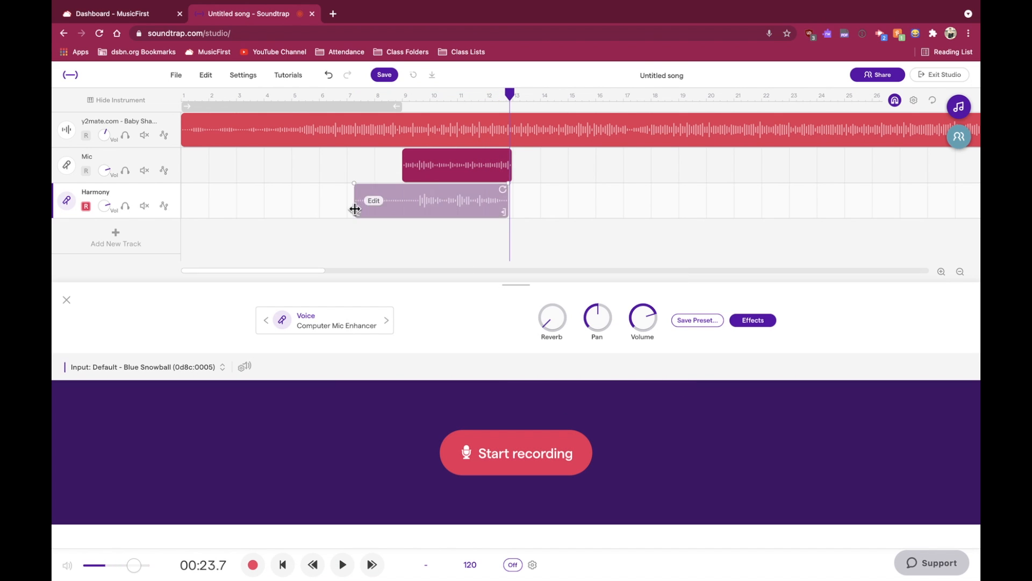
Trim the silent beginning off the new Harmony clip to about 16.5 seconds, disarm the track, and play back both vocals.
left_click_drag(355, 208, 410, 212)
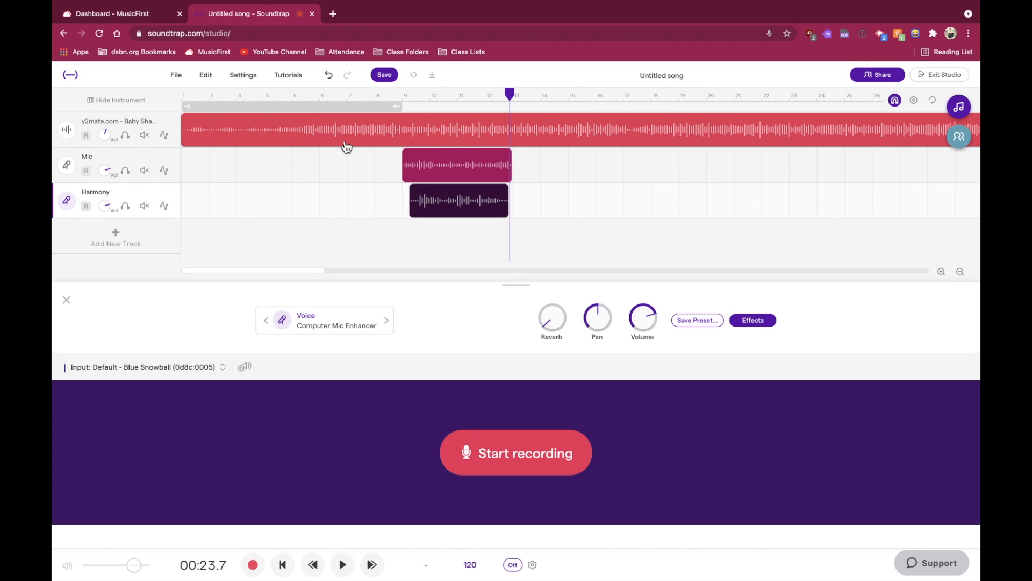
left_click(377, 94)
key("space")
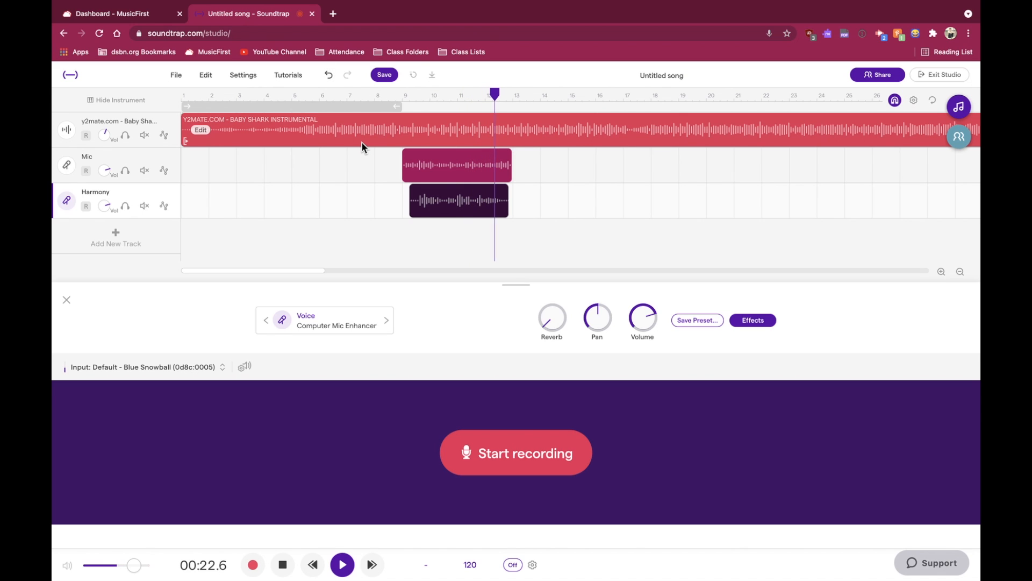
key("space")
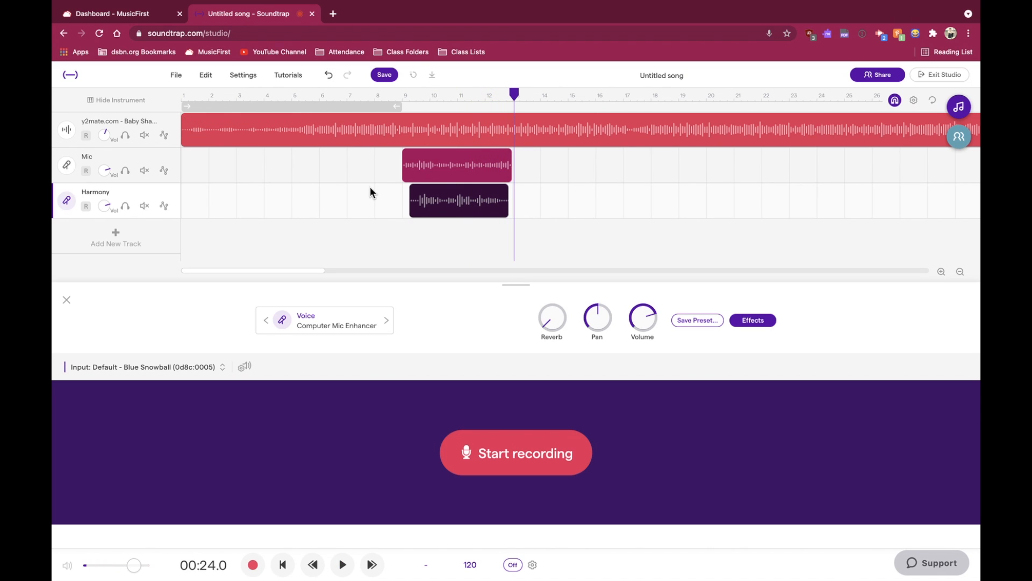
left_click_drag(518, 100, 822, 95)
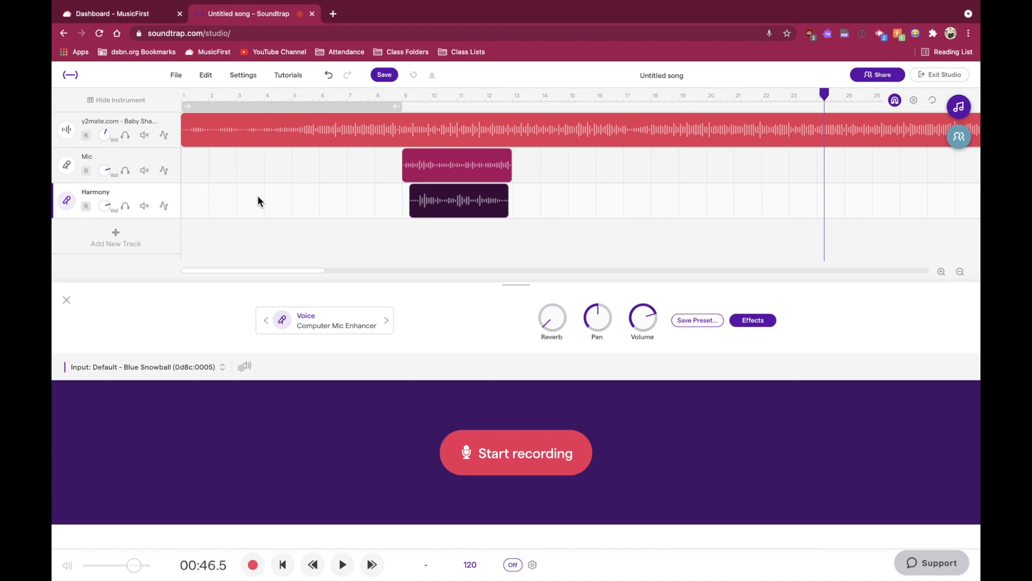
mouse_move(448, 200)
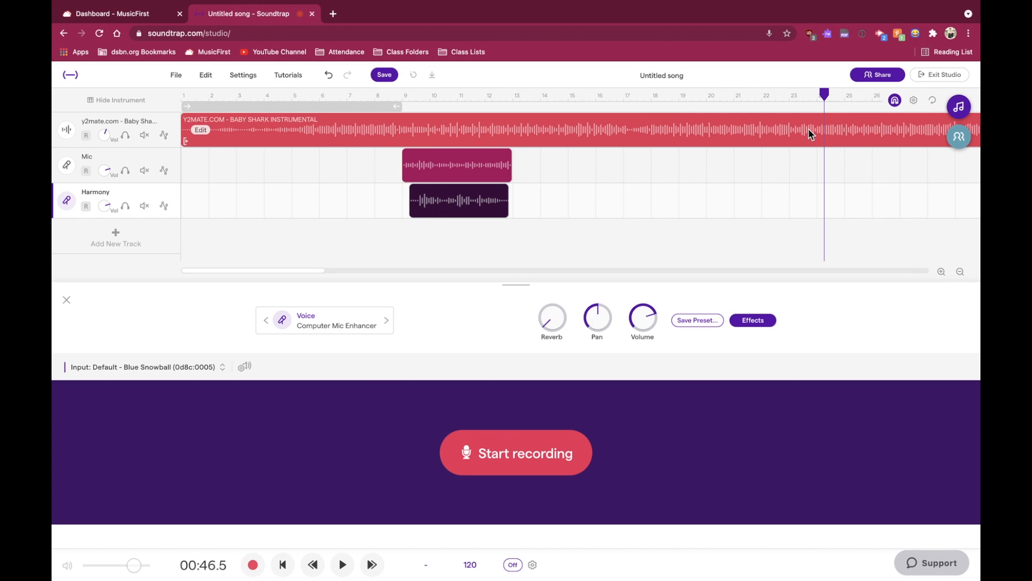
left_click(748, 95)
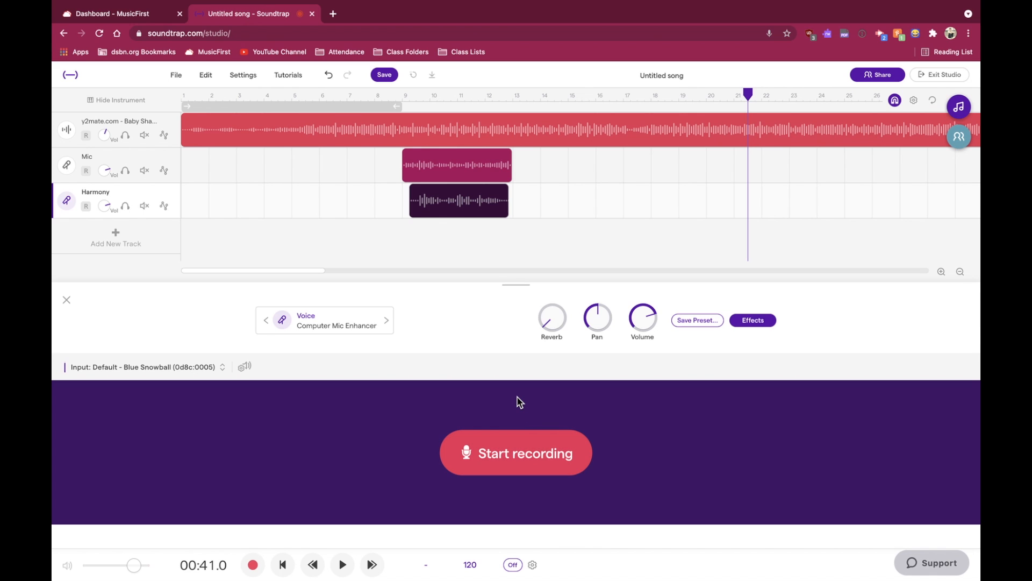
left_click(125, 159)
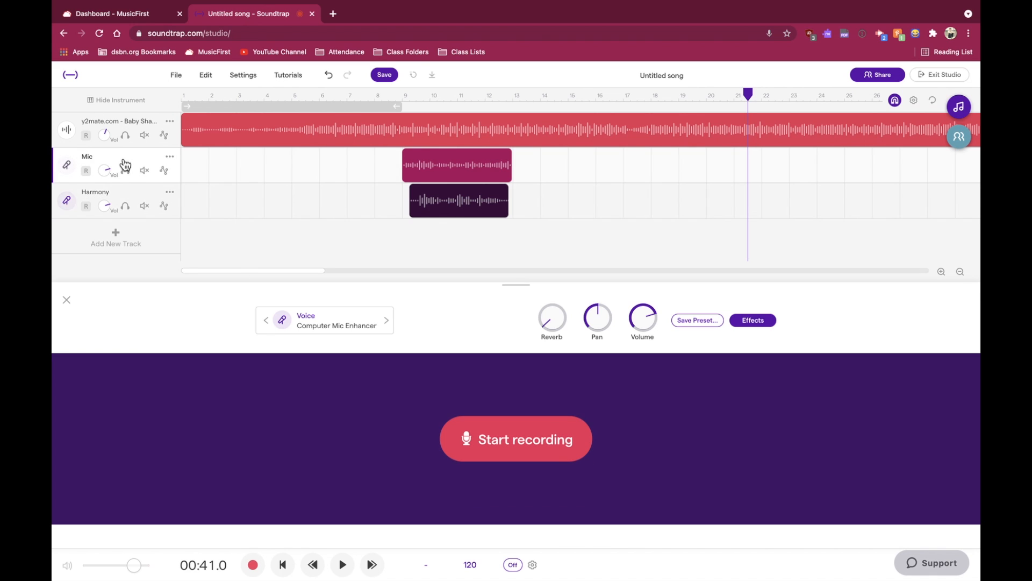
left_click(126, 204)
left_click(126, 204)
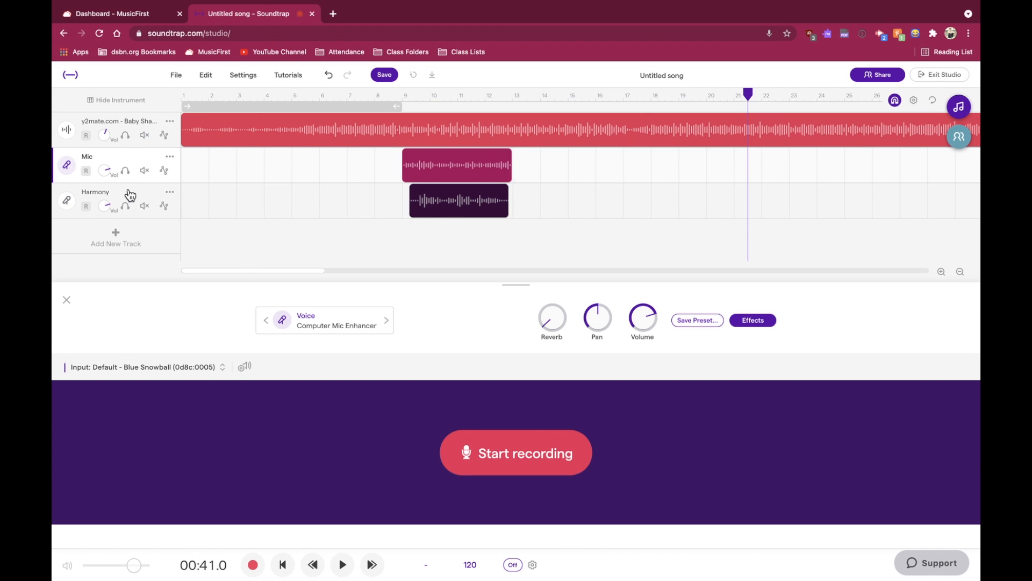
left_click(135, 195)
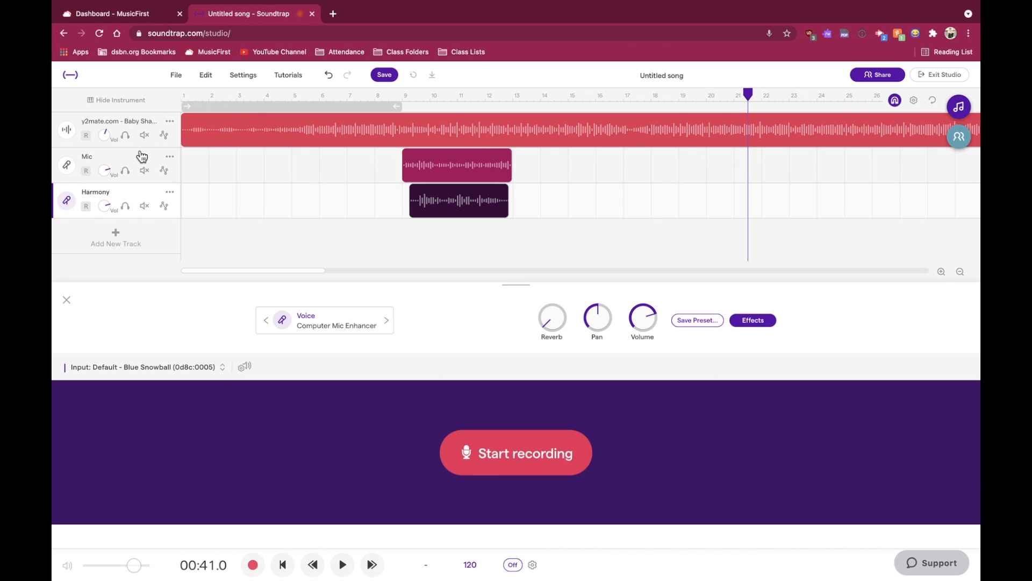
Solo the first Mic track and play back its vocal alone from 15.5 seconds.
left_click(141, 153)
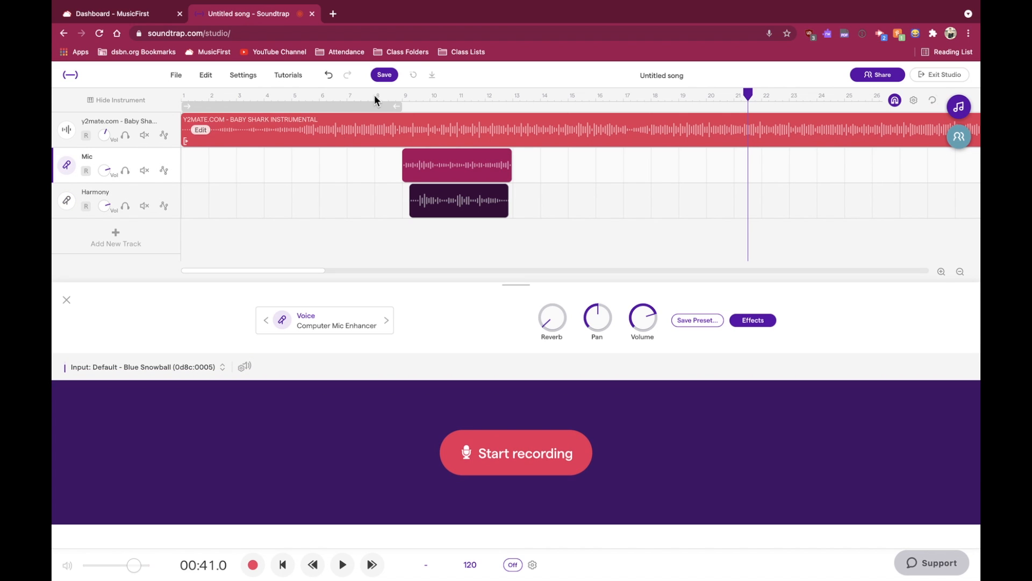
left_click(396, 93)
left_click_drag(396, 93, 410, 95)
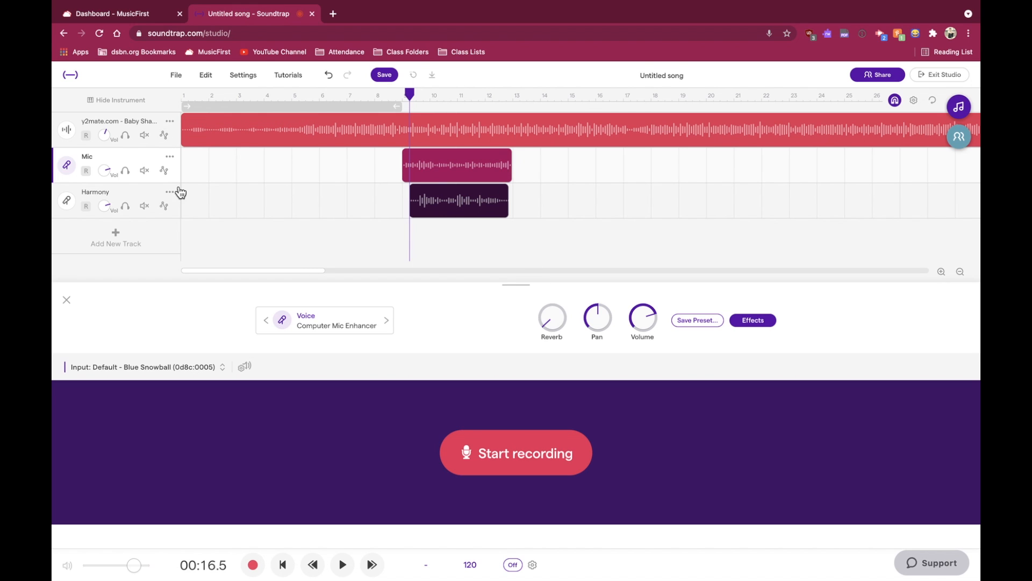
left_click(127, 173)
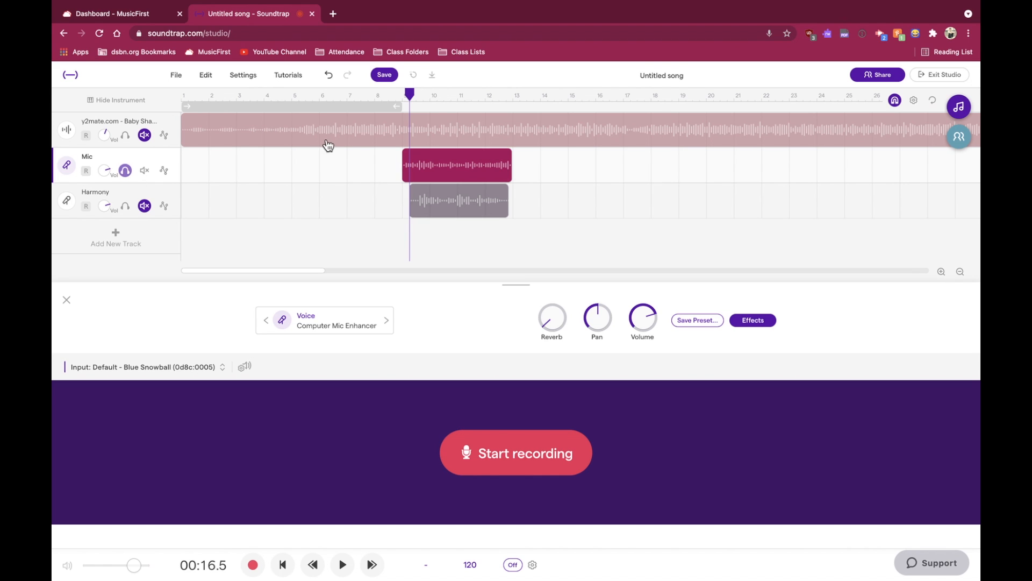
left_click_drag(409, 95, 398, 98)
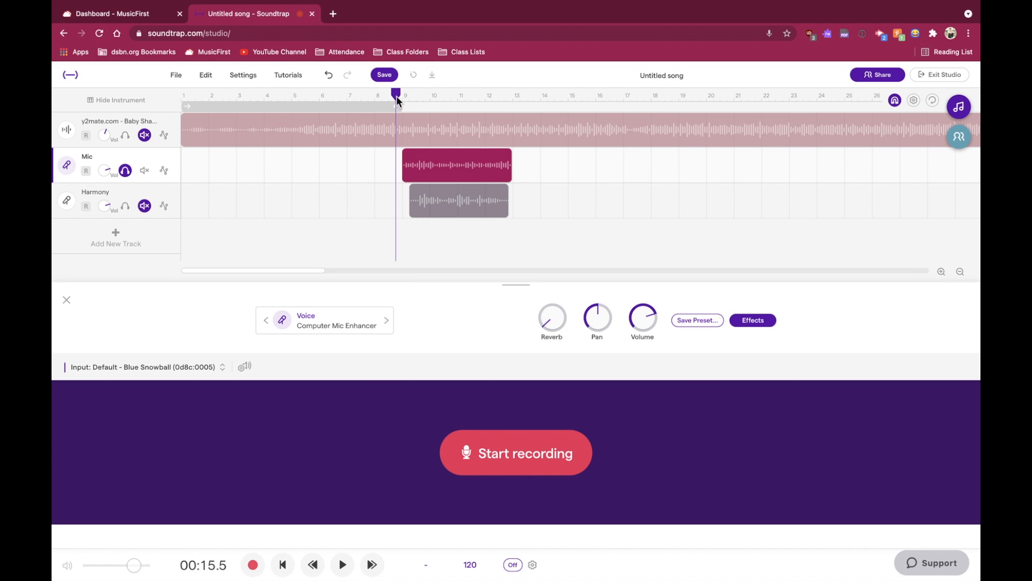
key("space")
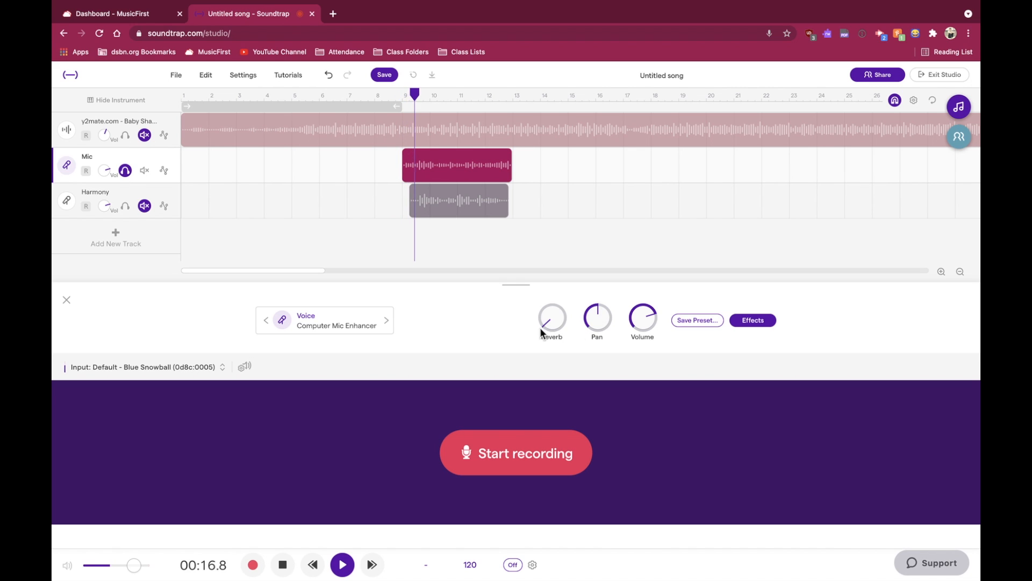
key("space")
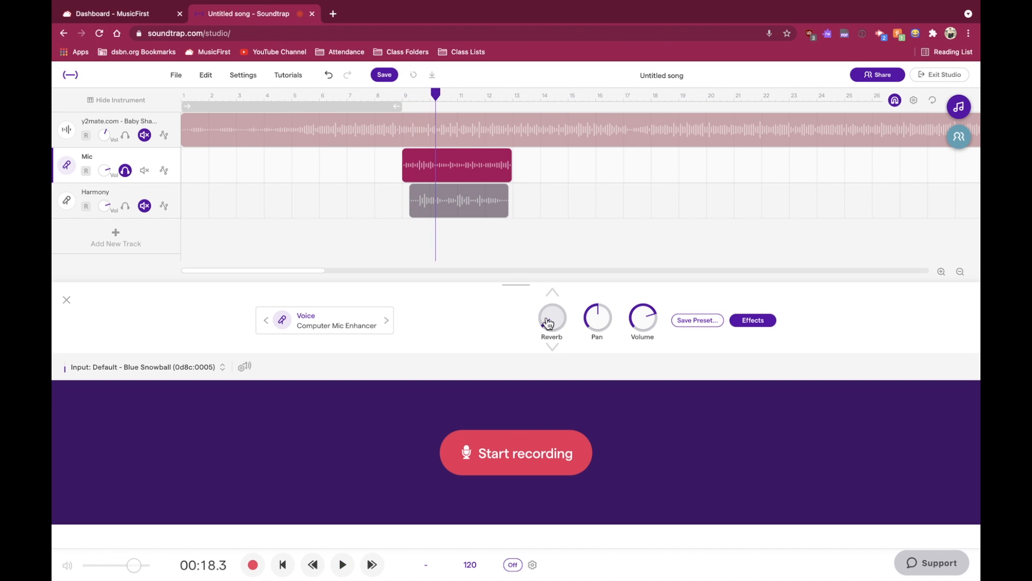
Raise the Mic track's reverb to about a quarter and play back the soloed vocal from just before its start.
left_click(398, 98)
key("space")
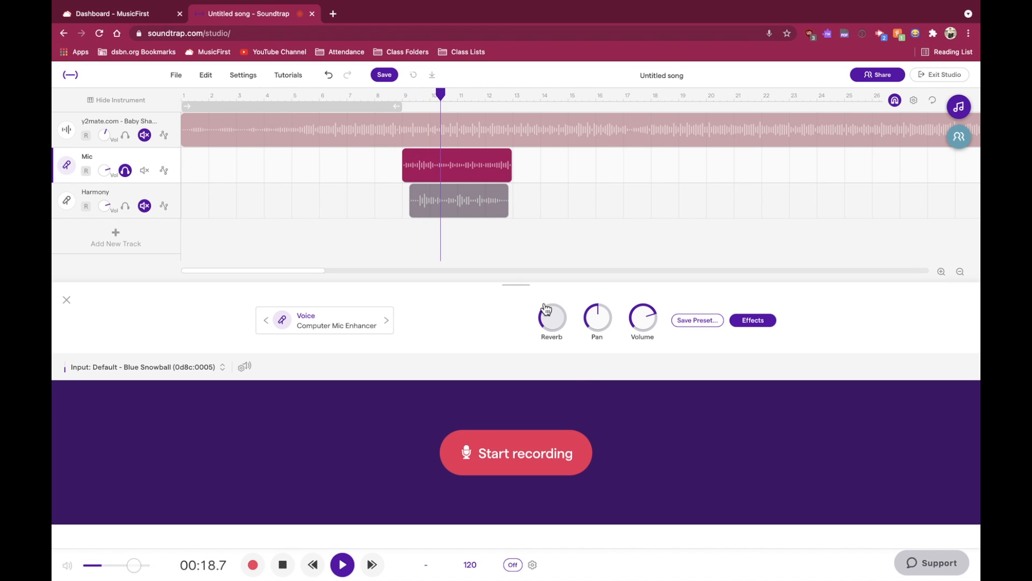
key("space")
Add a small amount of reverb to the Harmony track and play briefly from the start of bar 9.
mouse_move(439, 202)
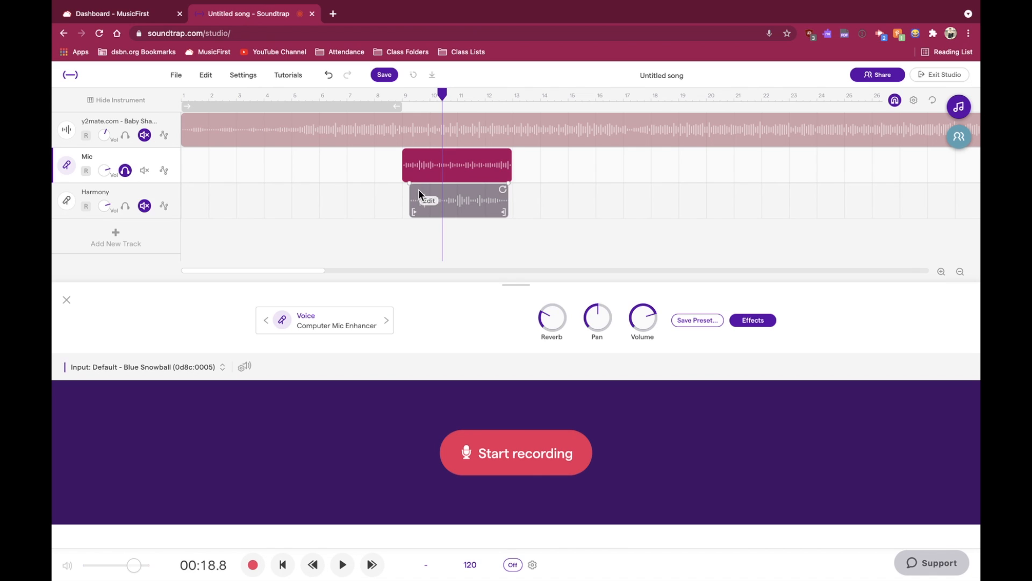
left_click(452, 209)
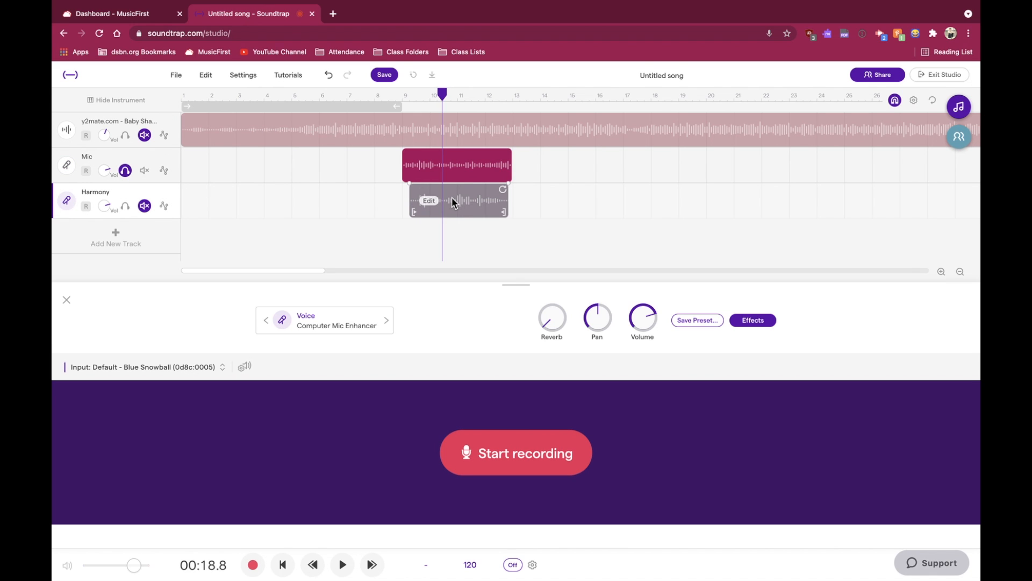
left_click_drag(549, 325, 548, 311)
left_click(400, 92)
key("space")
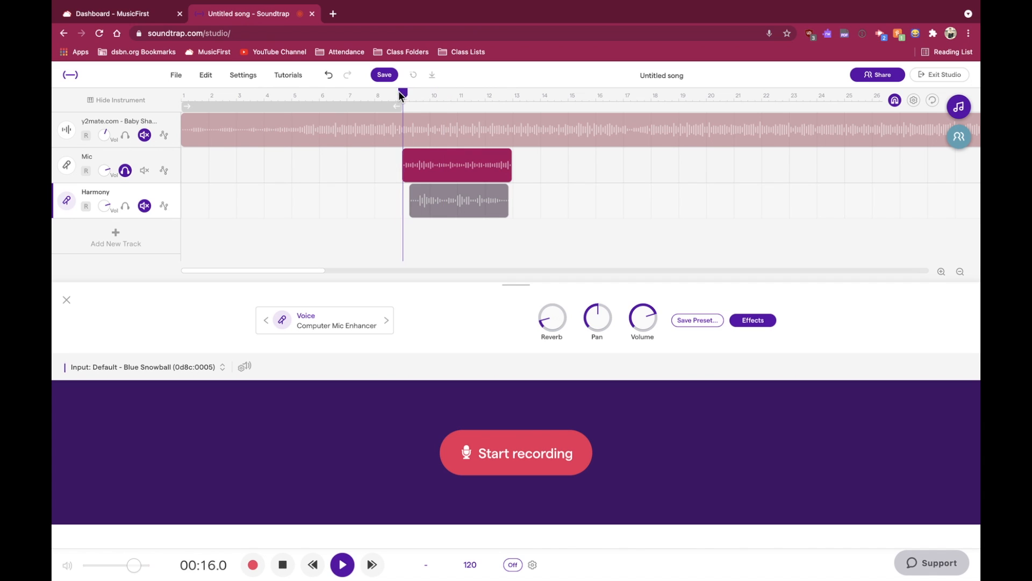
key("space")
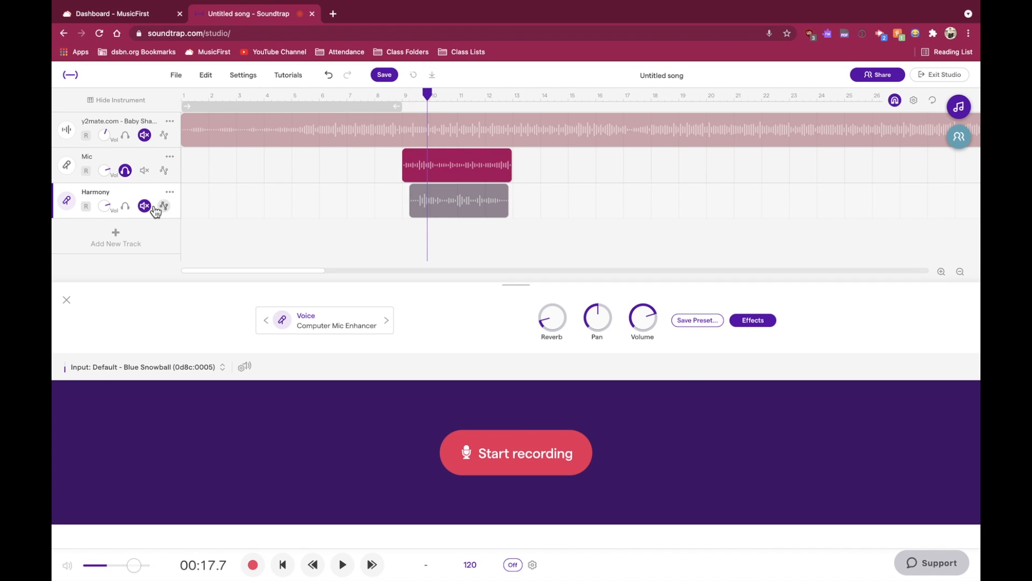
Unsolo the Mic track and play back the instrumental with both vocals from just before bar 9.
left_click(124, 171)
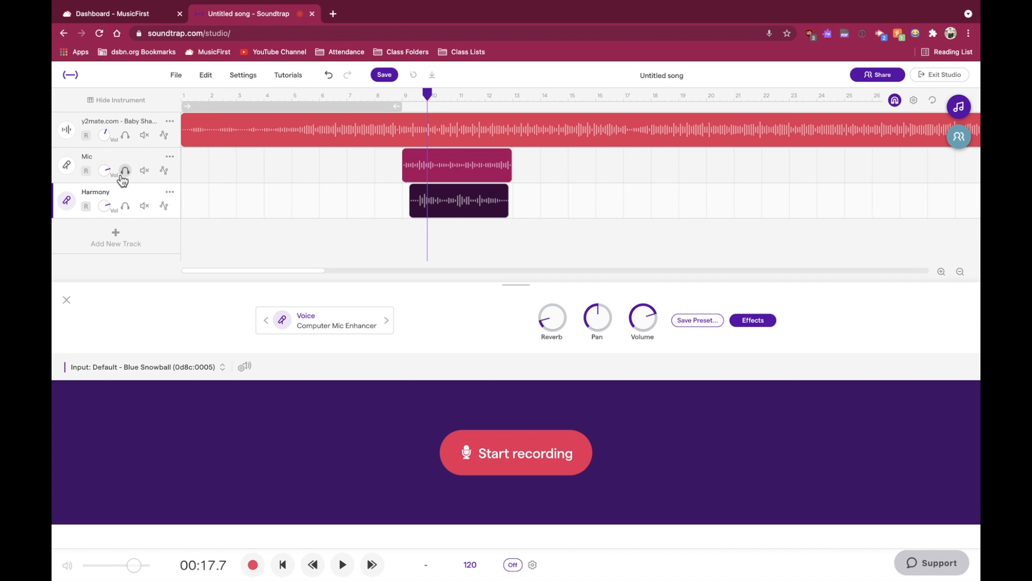
left_click(393, 92)
key("space")
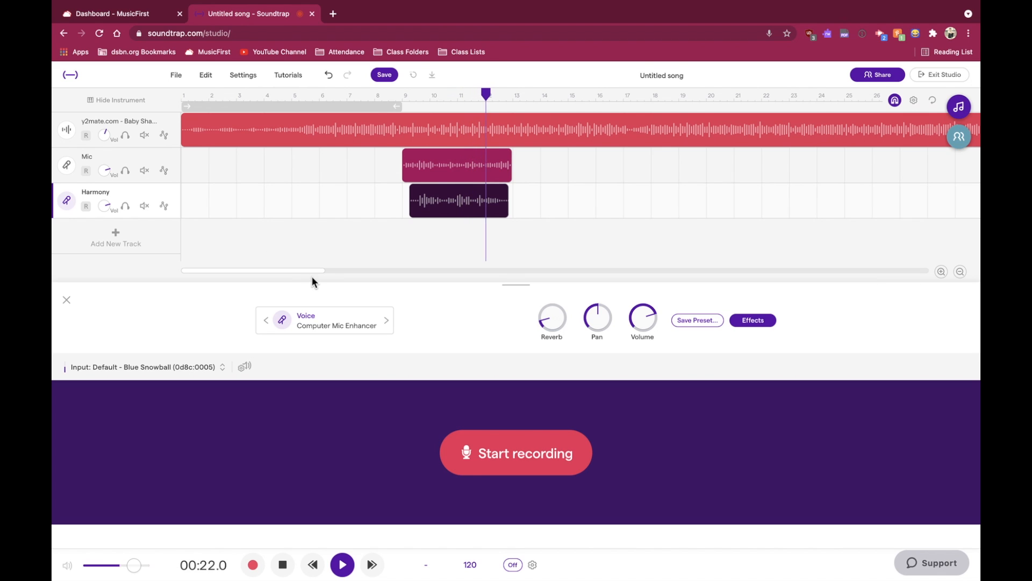
key("space")
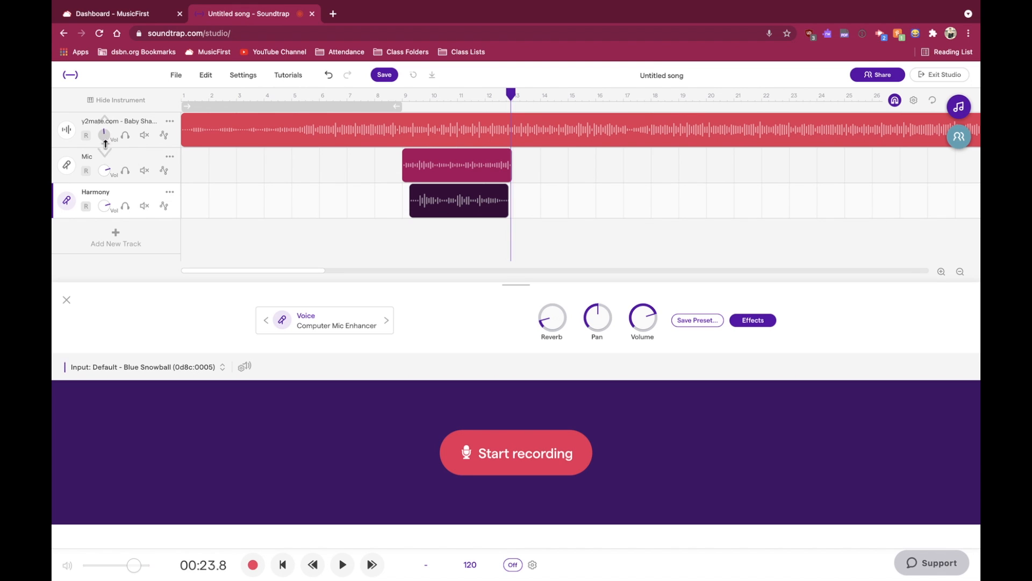
Lower the Baby Shark instrumental's volume slightly, raise the Mic track's volume, and select the Harmony track.
left_click(120, 125)
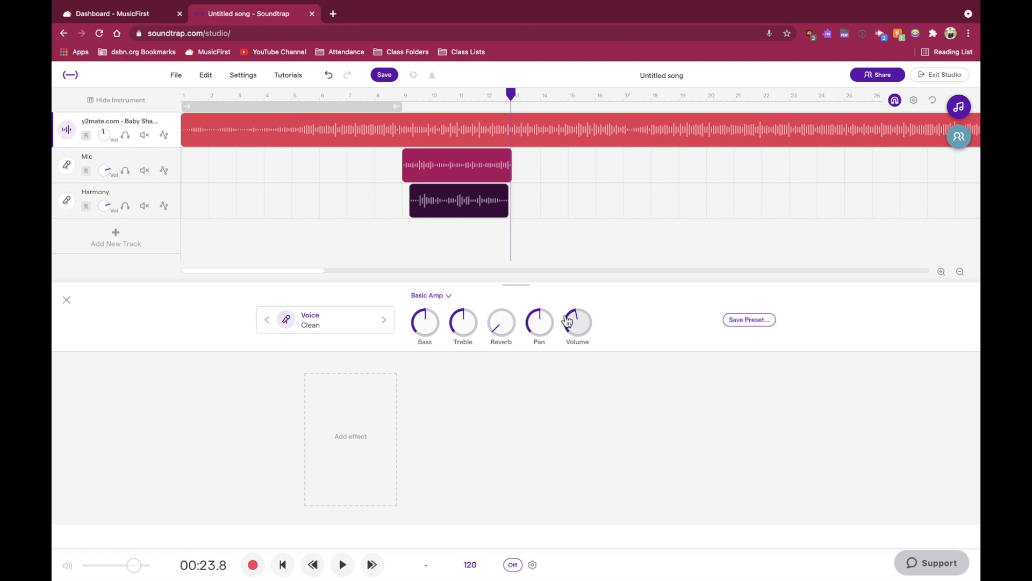
left_click(111, 170)
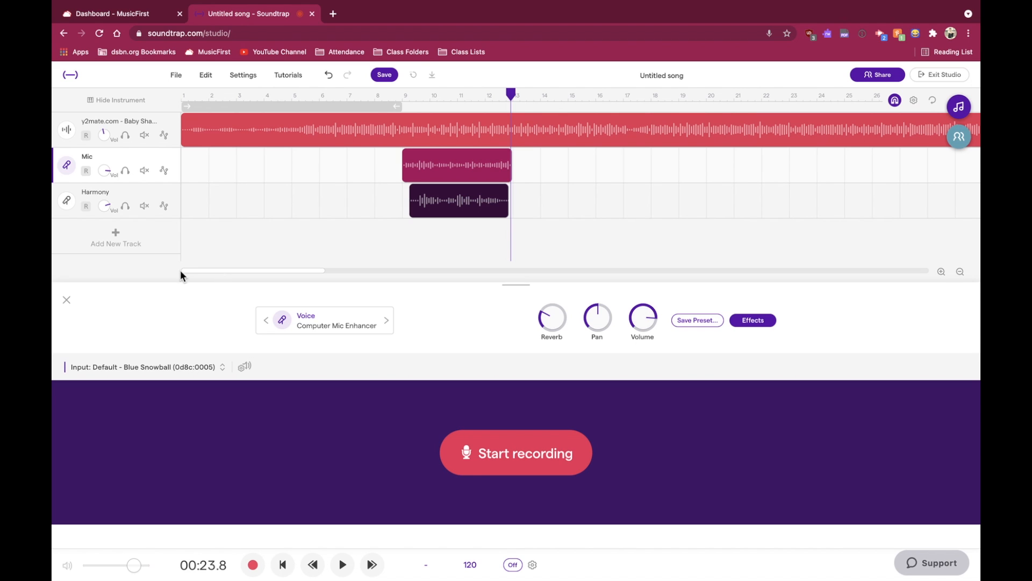
left_click(110, 186)
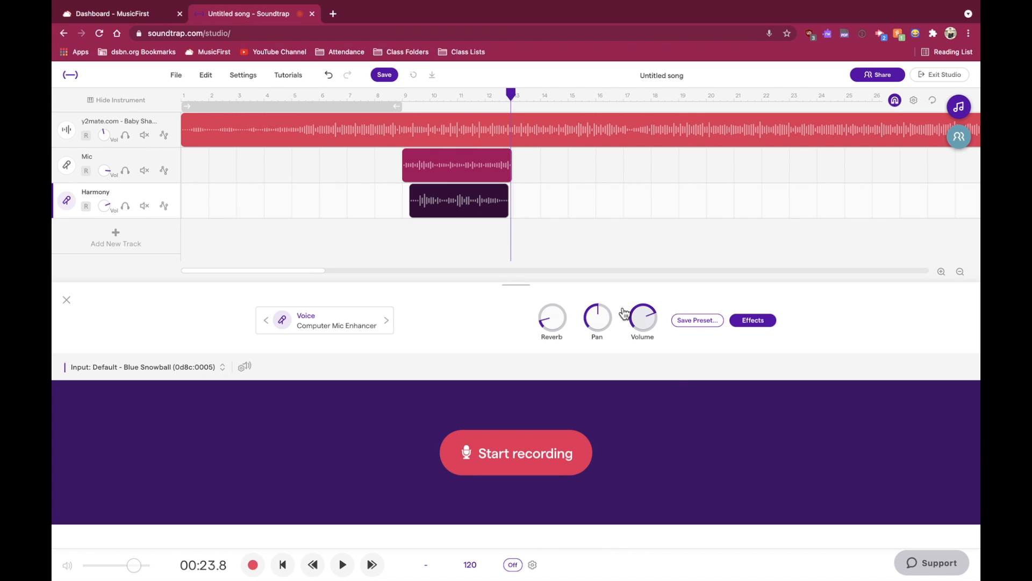
Save the project and play back the full mix from 15.0 seconds until just past the end of the vocal clips.
left_click(381, 75)
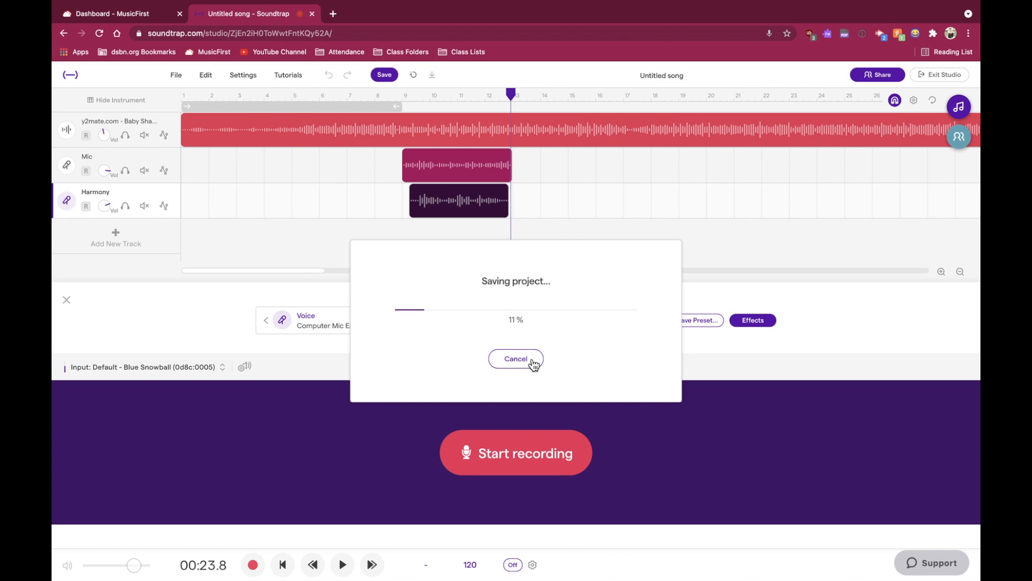
left_click(388, 94)
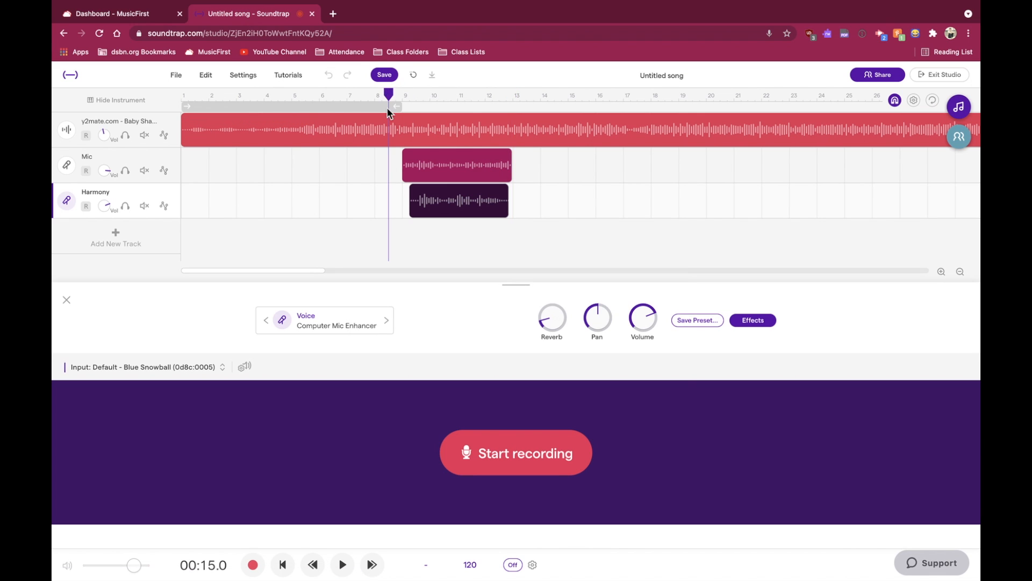
key("space")
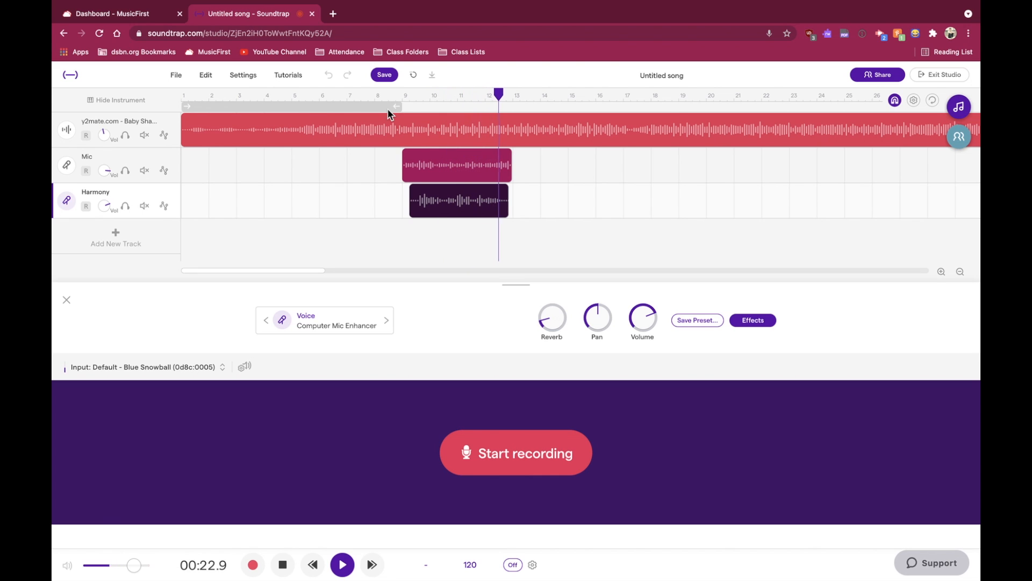
key("space")
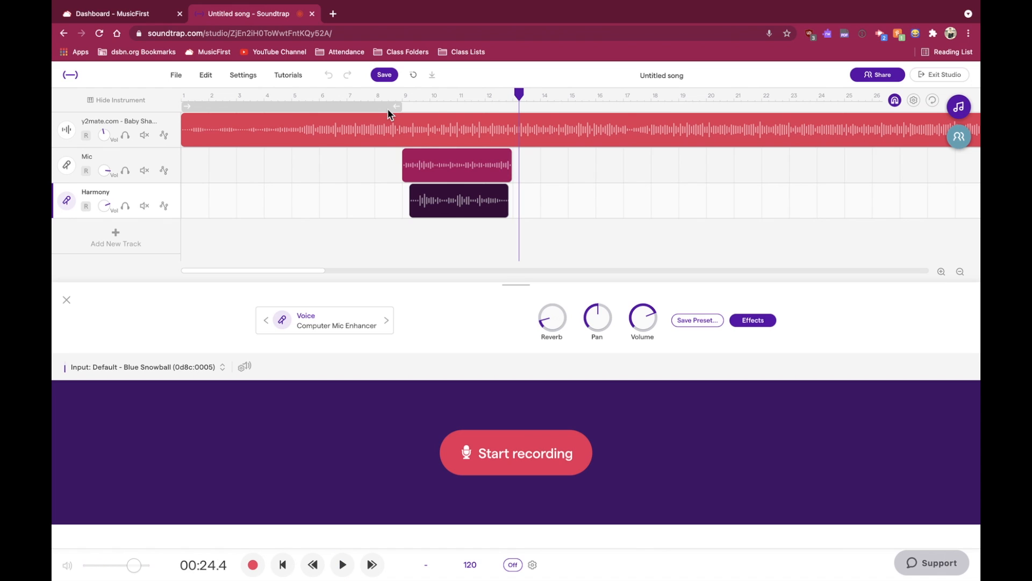